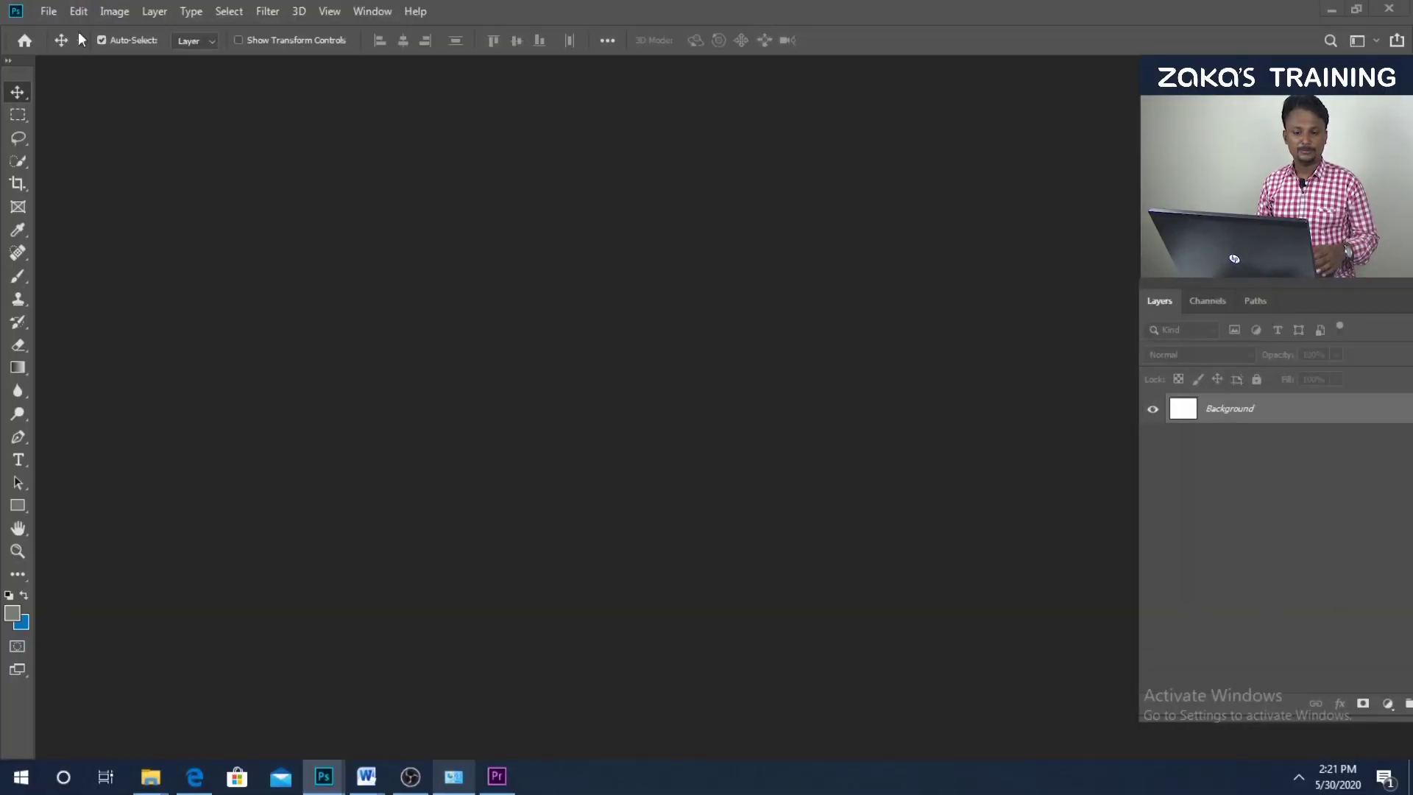
Start a new document and show the Saved presets, where the 5 × 5 in Saved 1 preset appears
click(51, 12)
click(133, 34)
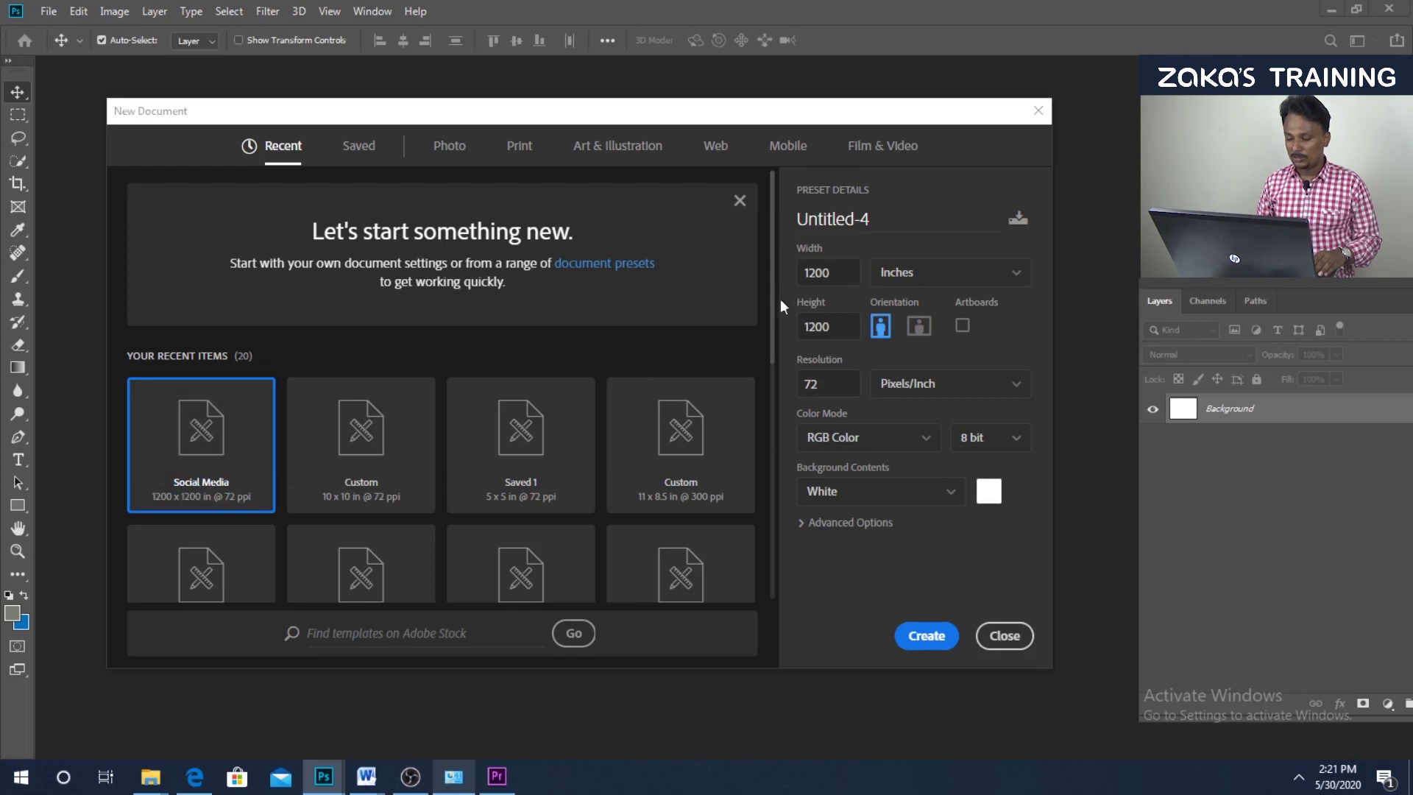
mouse_move(773, 299)
mouse_down()
mouse_move(762, 485)
mouse_move(762, 264)
mouse_up()
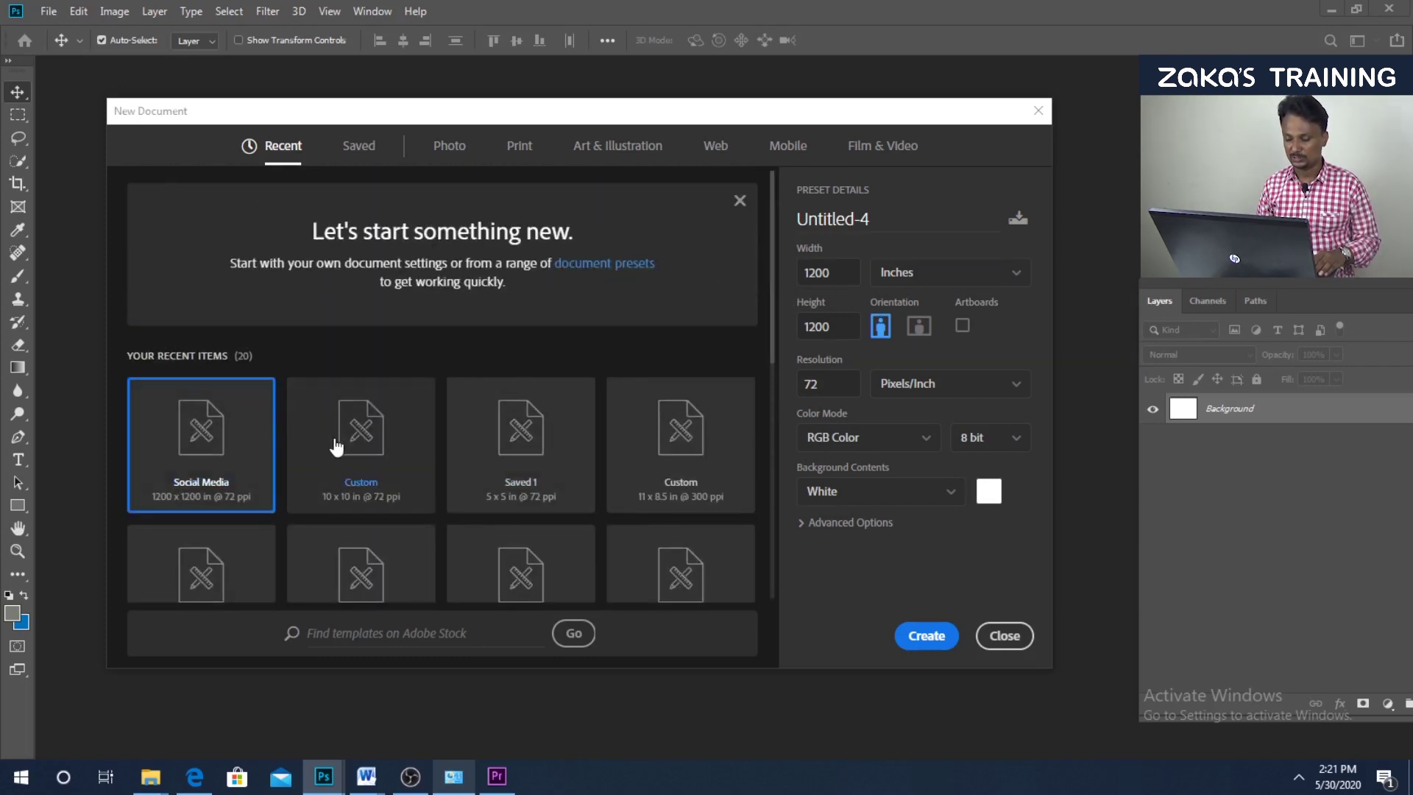
click(356, 155)
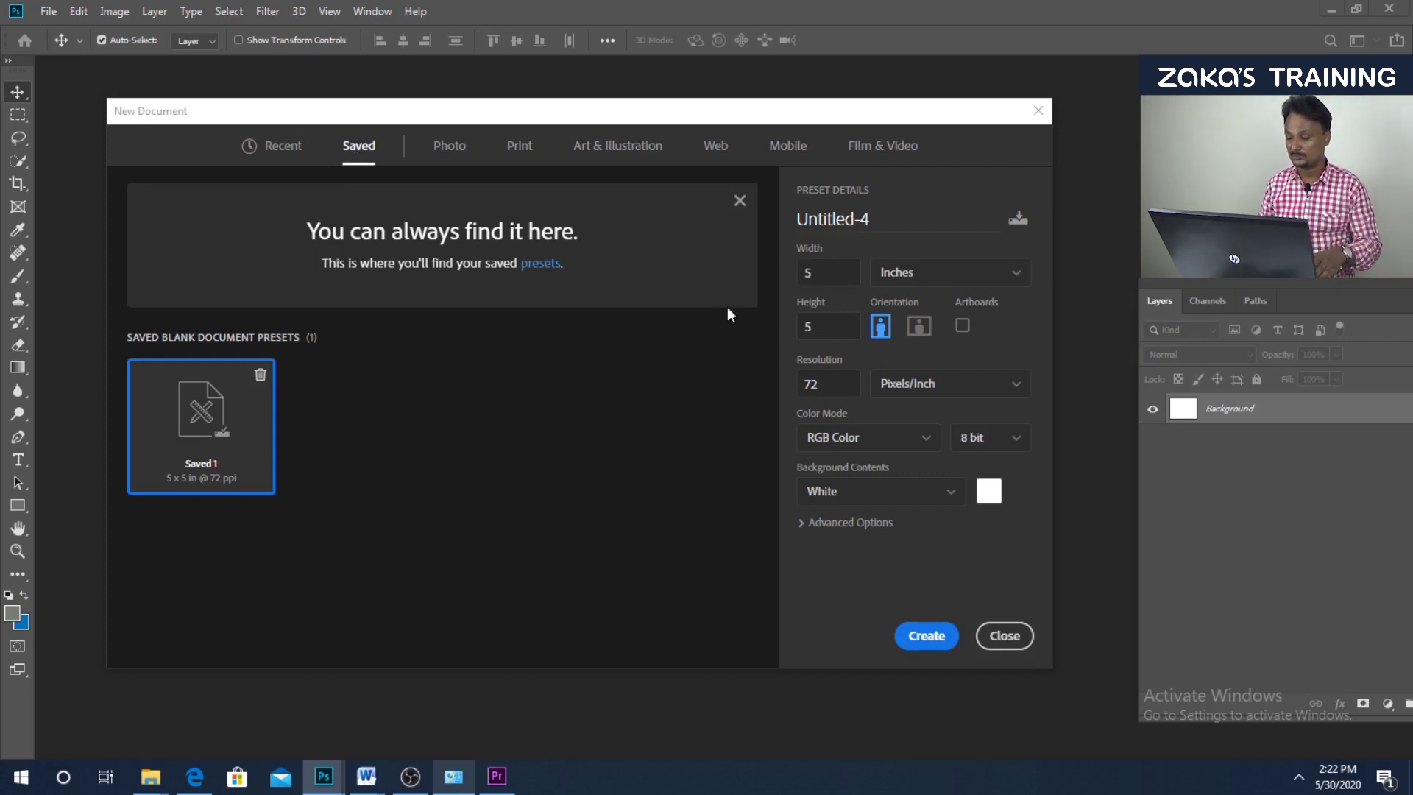
Set the size units to Pixels after trying Inches and Centimeters
click(951, 274)
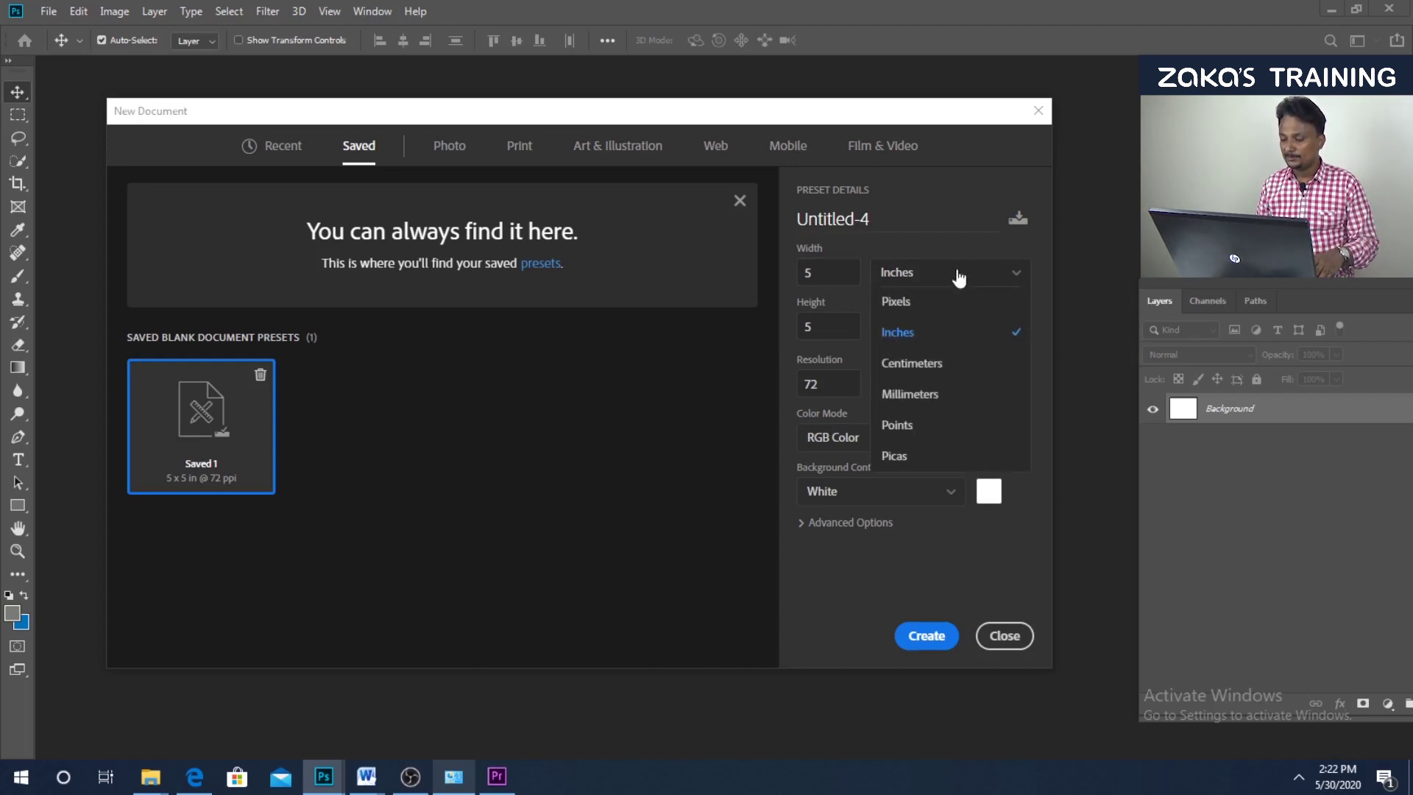
click(923, 304)
click(912, 274)
click(911, 330)
click(916, 273)
click(913, 363)
click(917, 287)
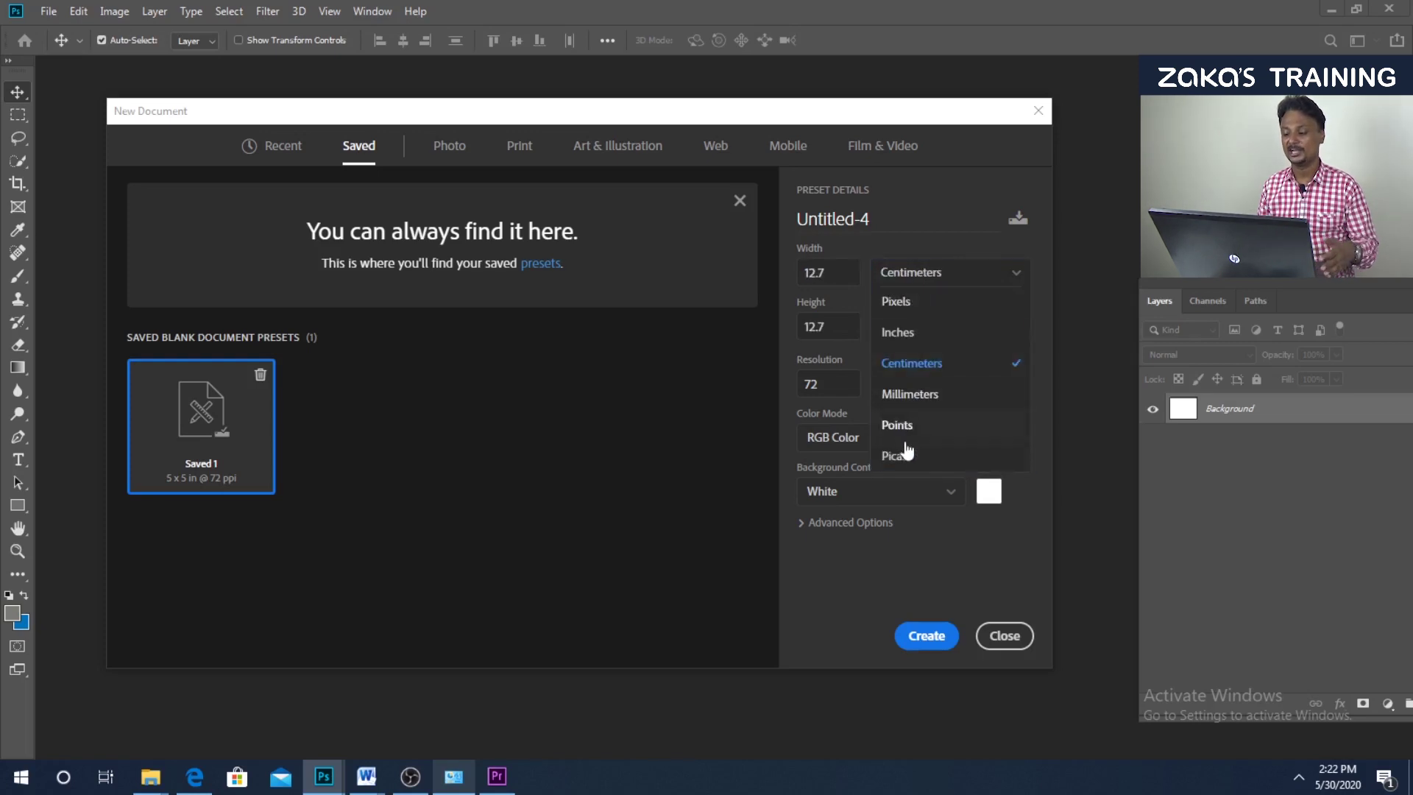
click(911, 302)
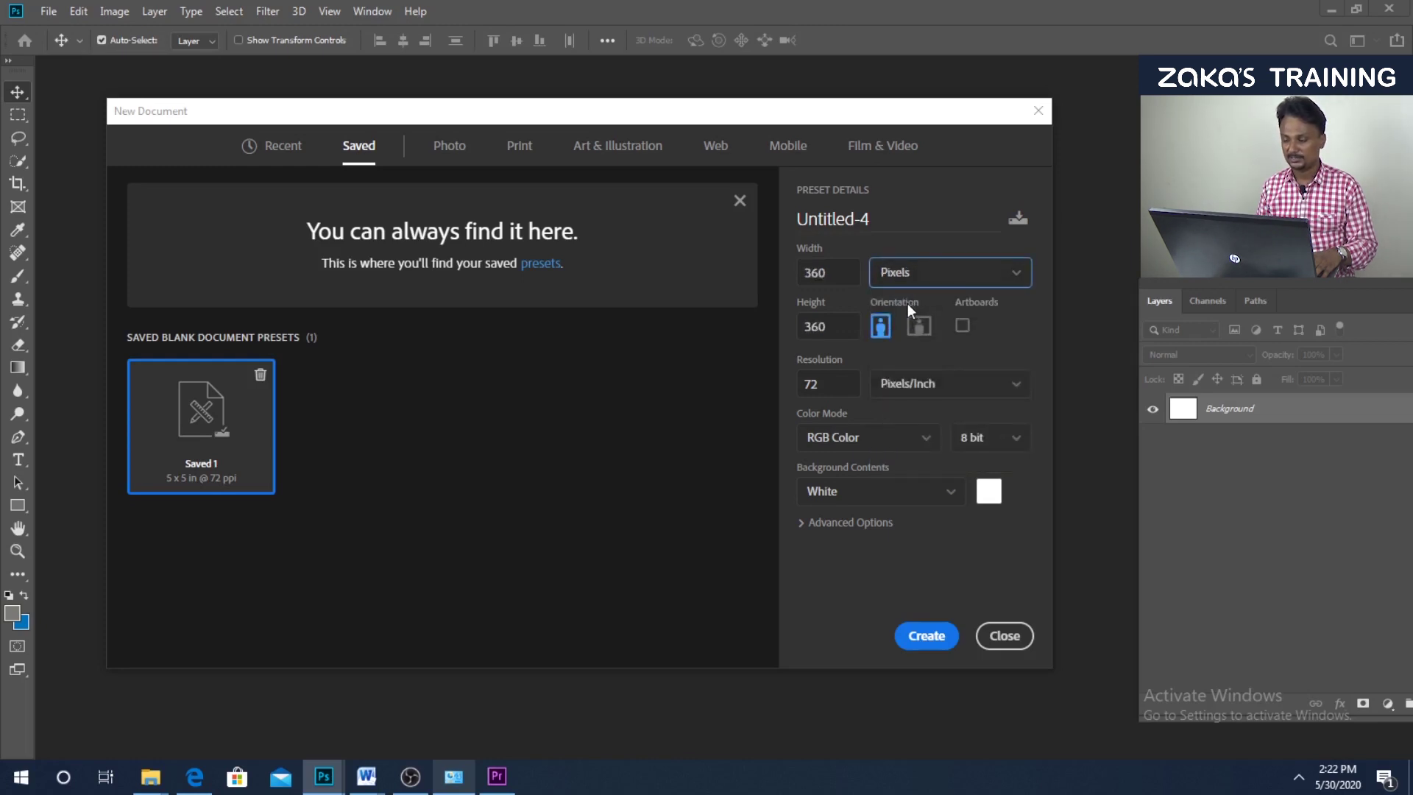
Set width and height to 1200 px in portrait orientation
double_click(817, 271)
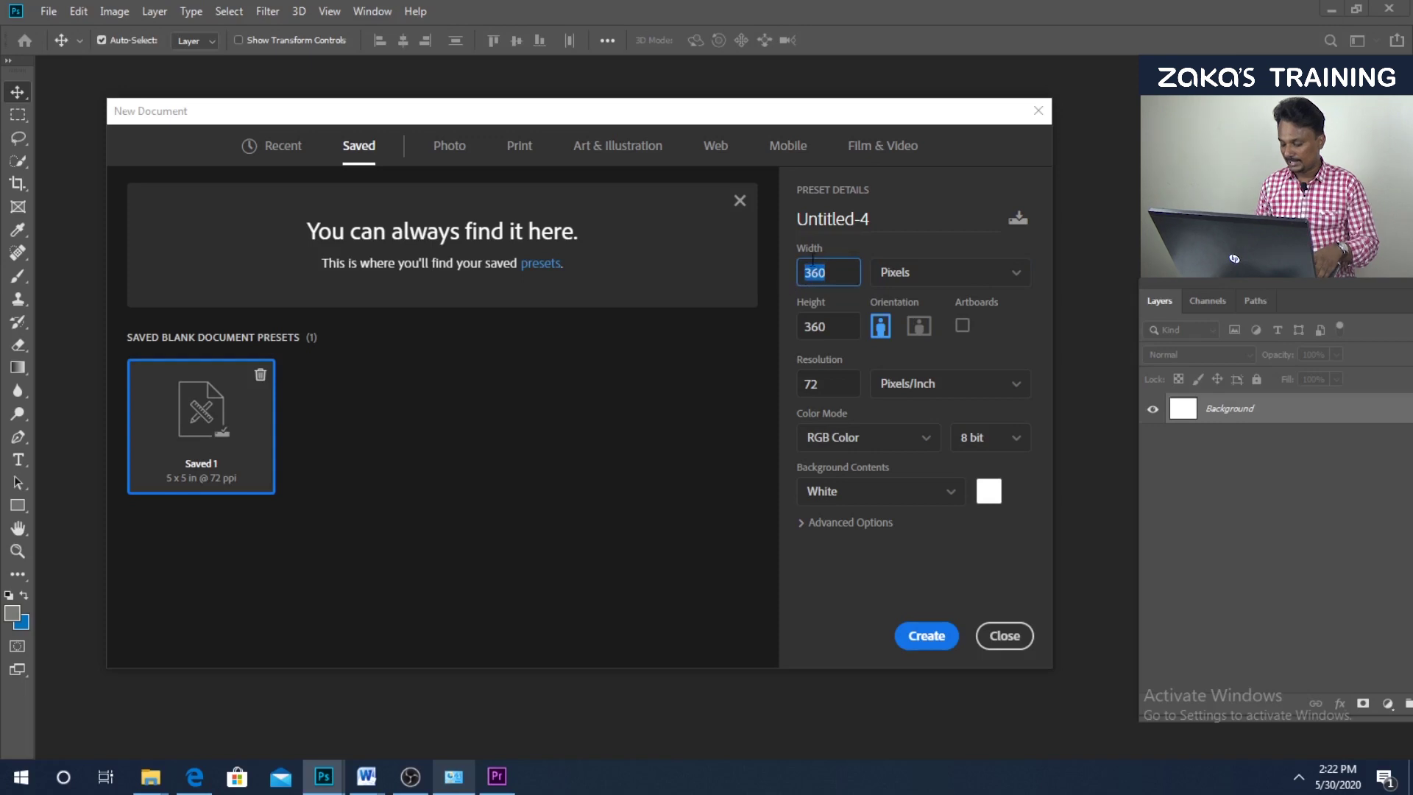
text(1200)
key(Tab)
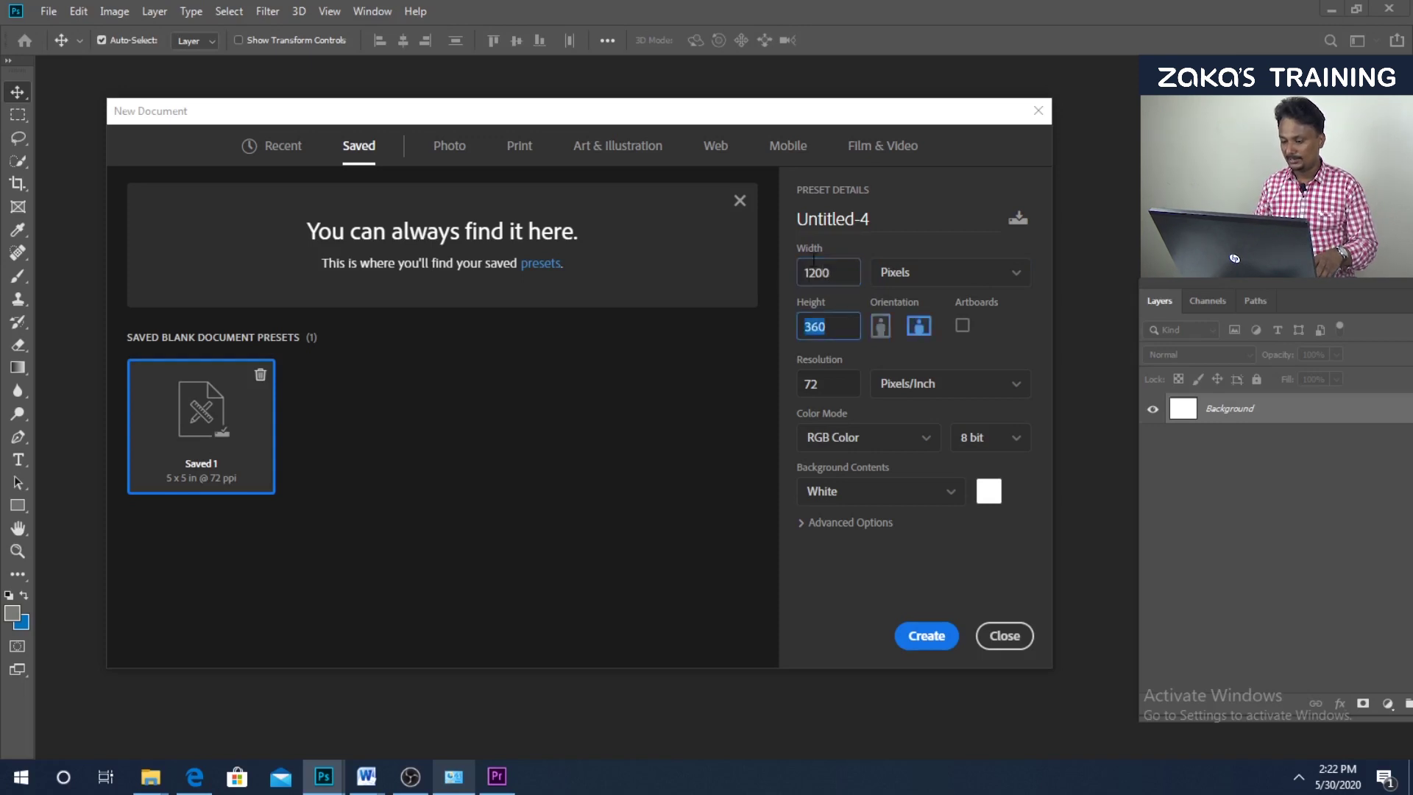
text(1200)
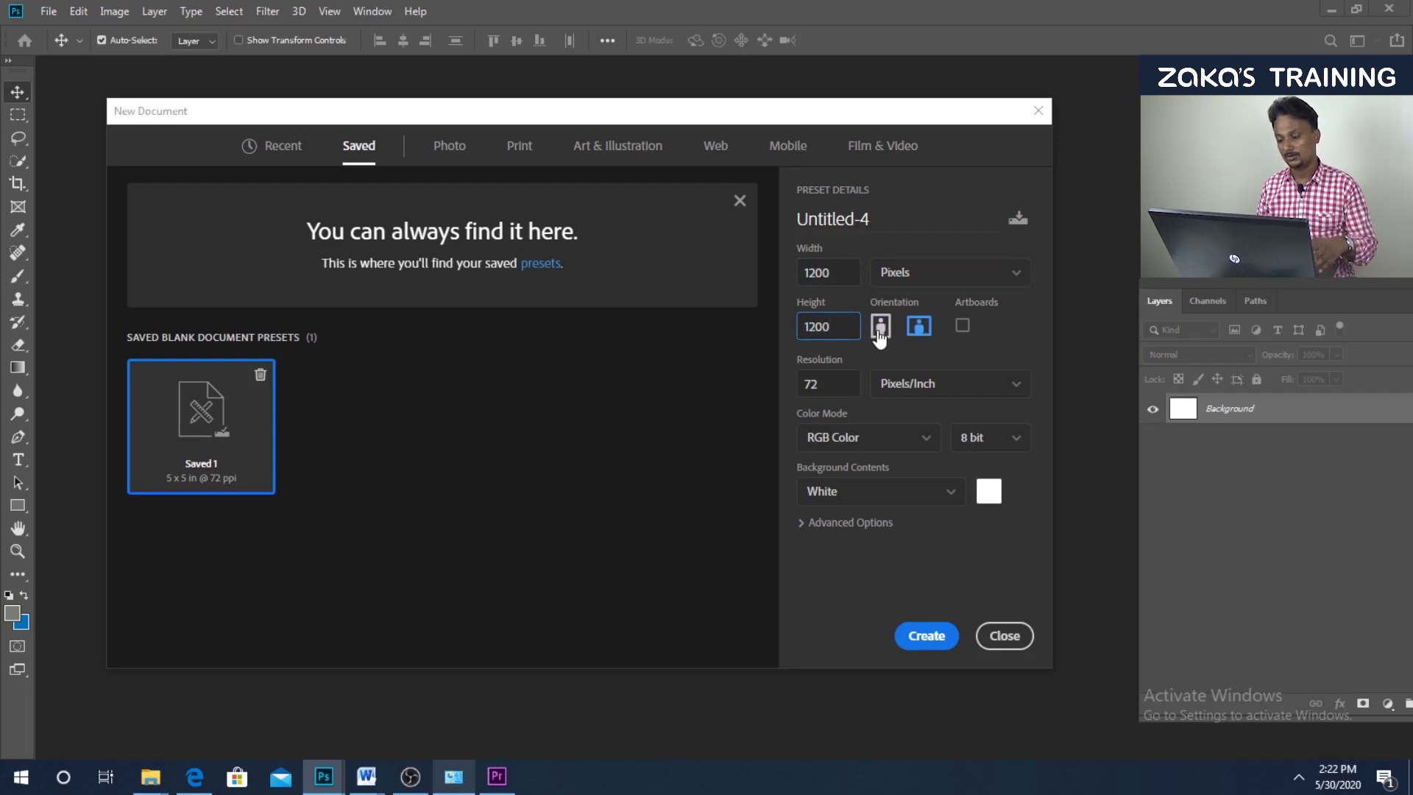
click(837, 281)
click(842, 322)
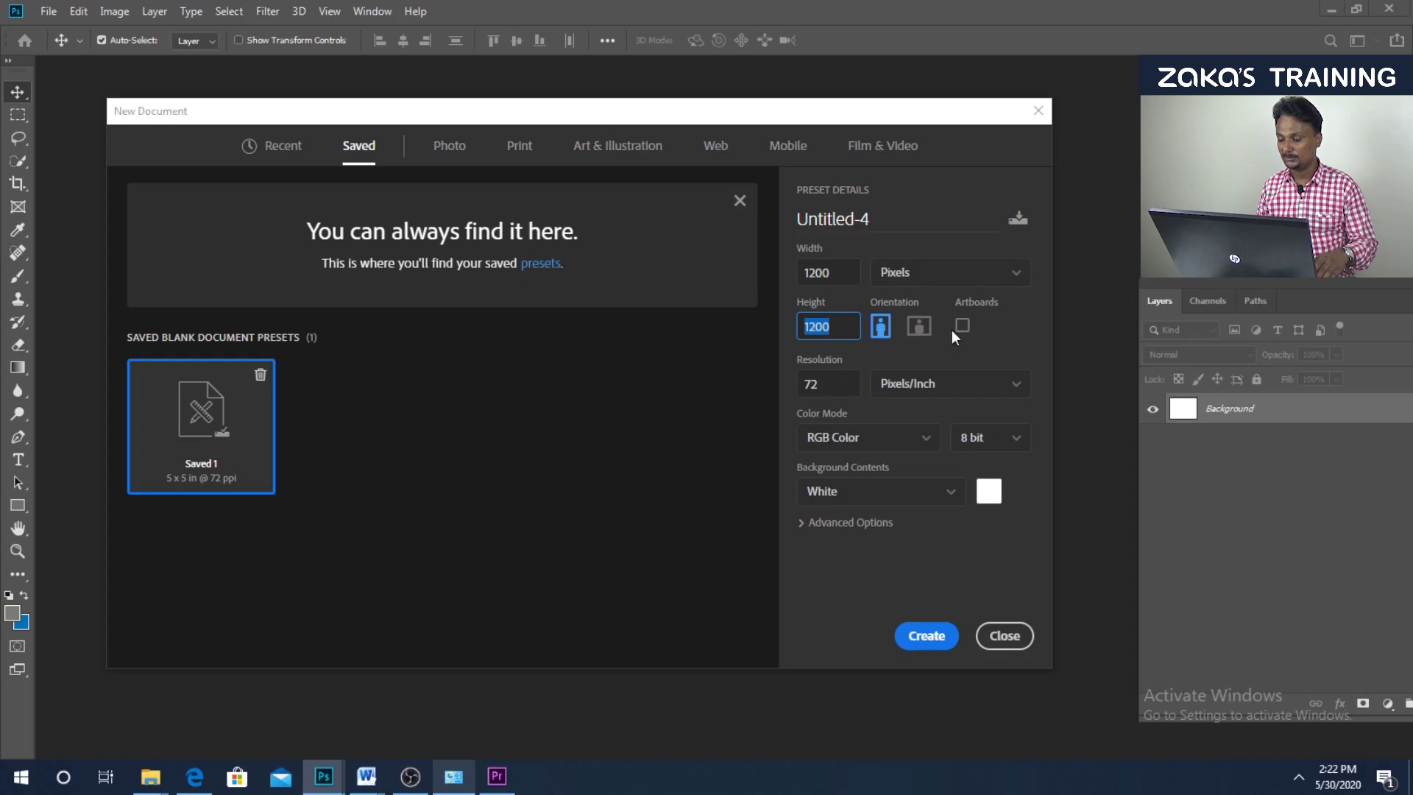
click(828, 380)
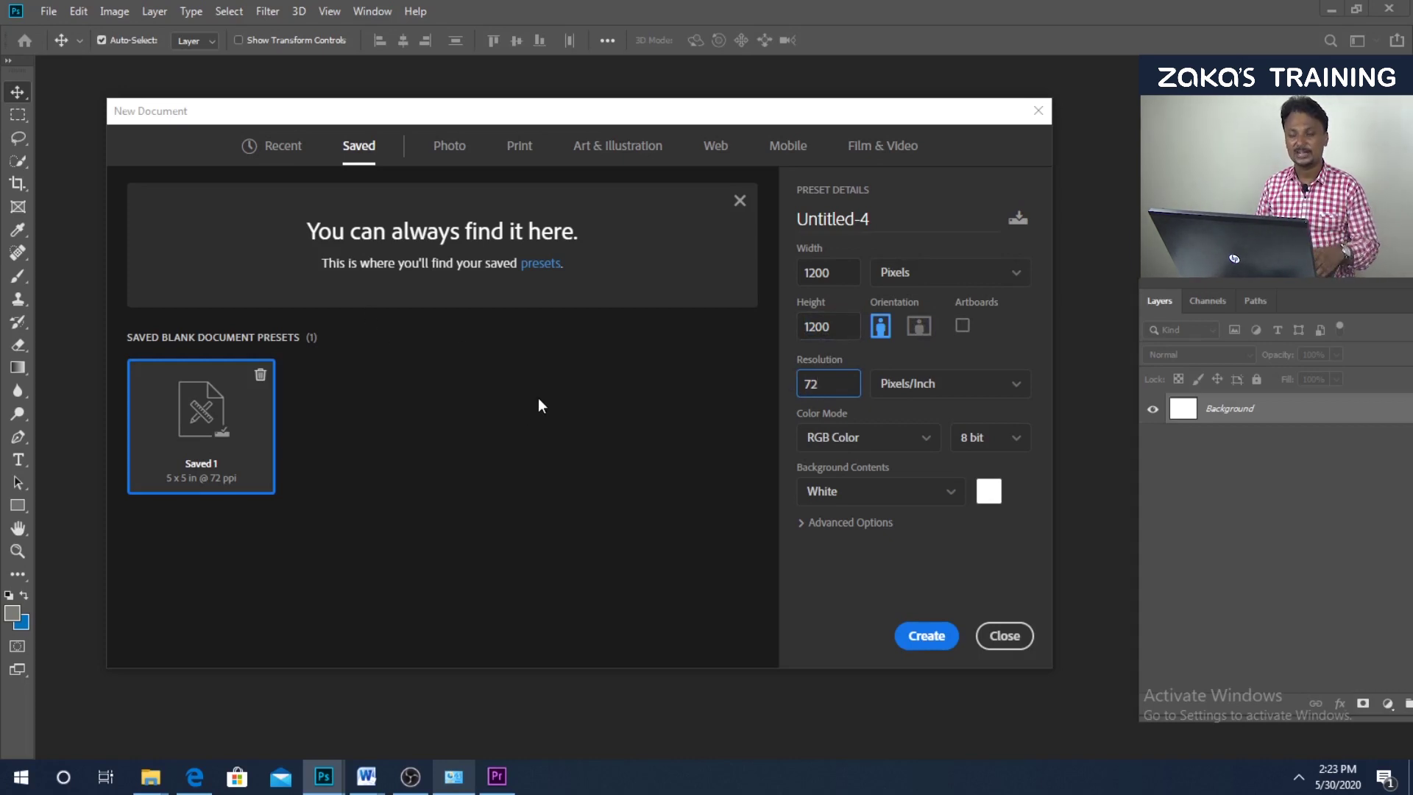
key(Tab)
key(Tab)
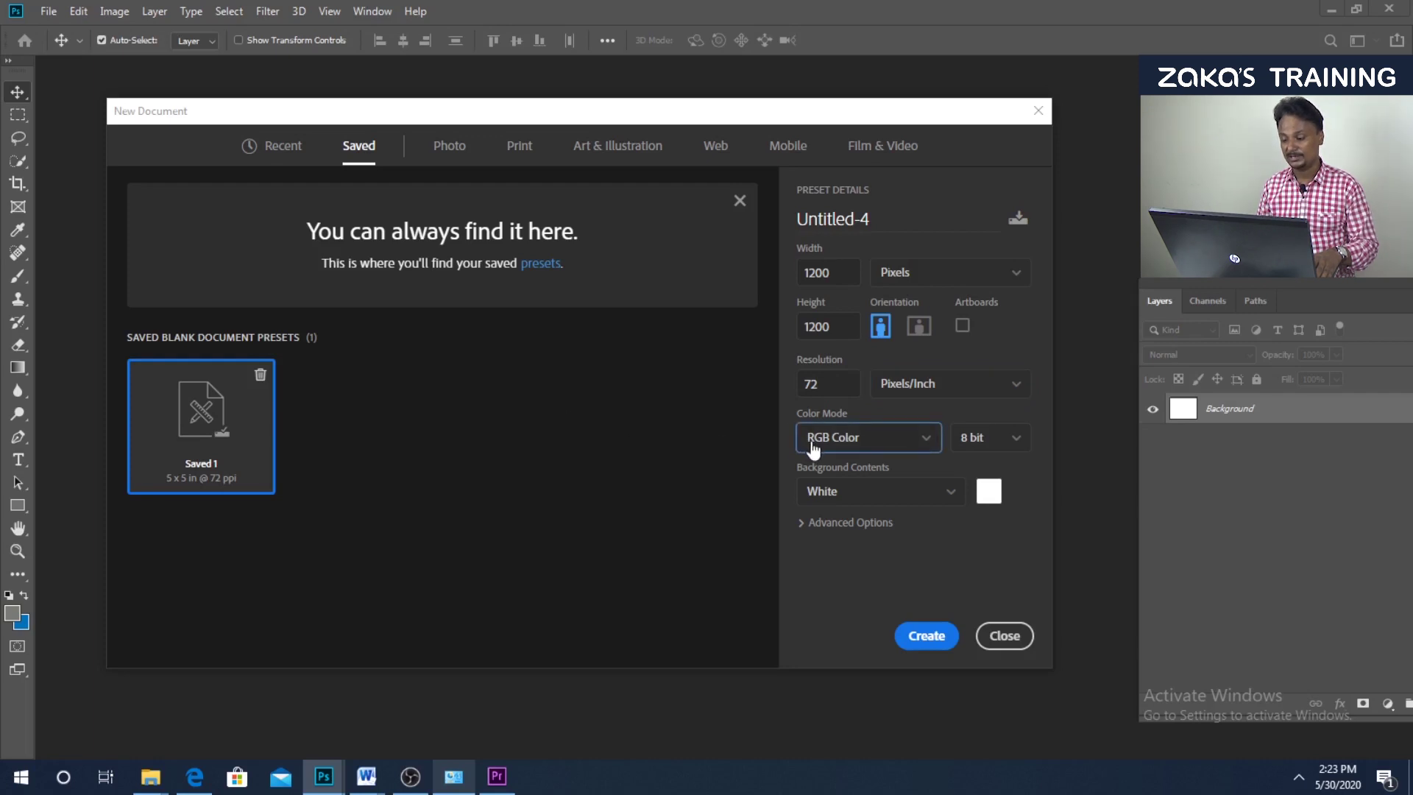
click(814, 445)
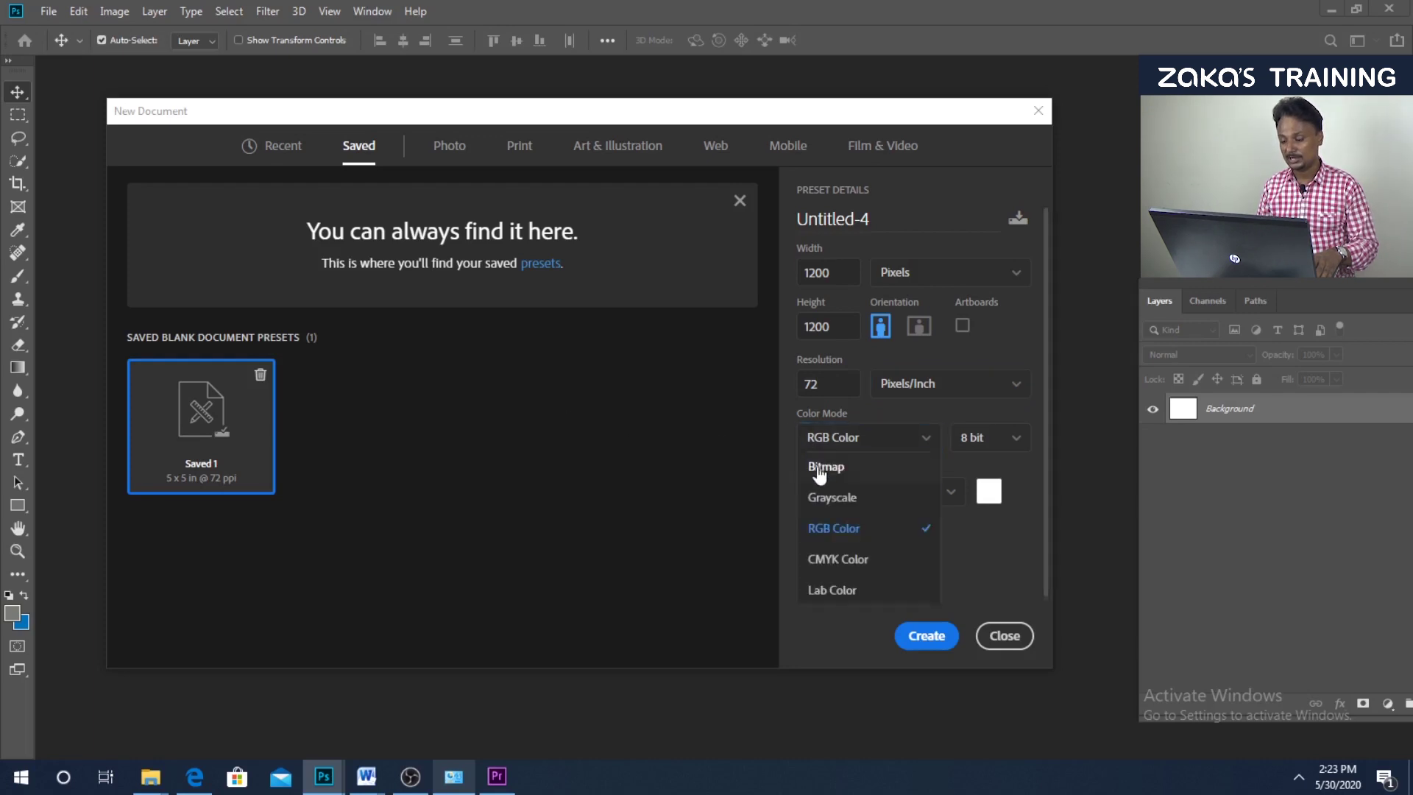
click(846, 530)
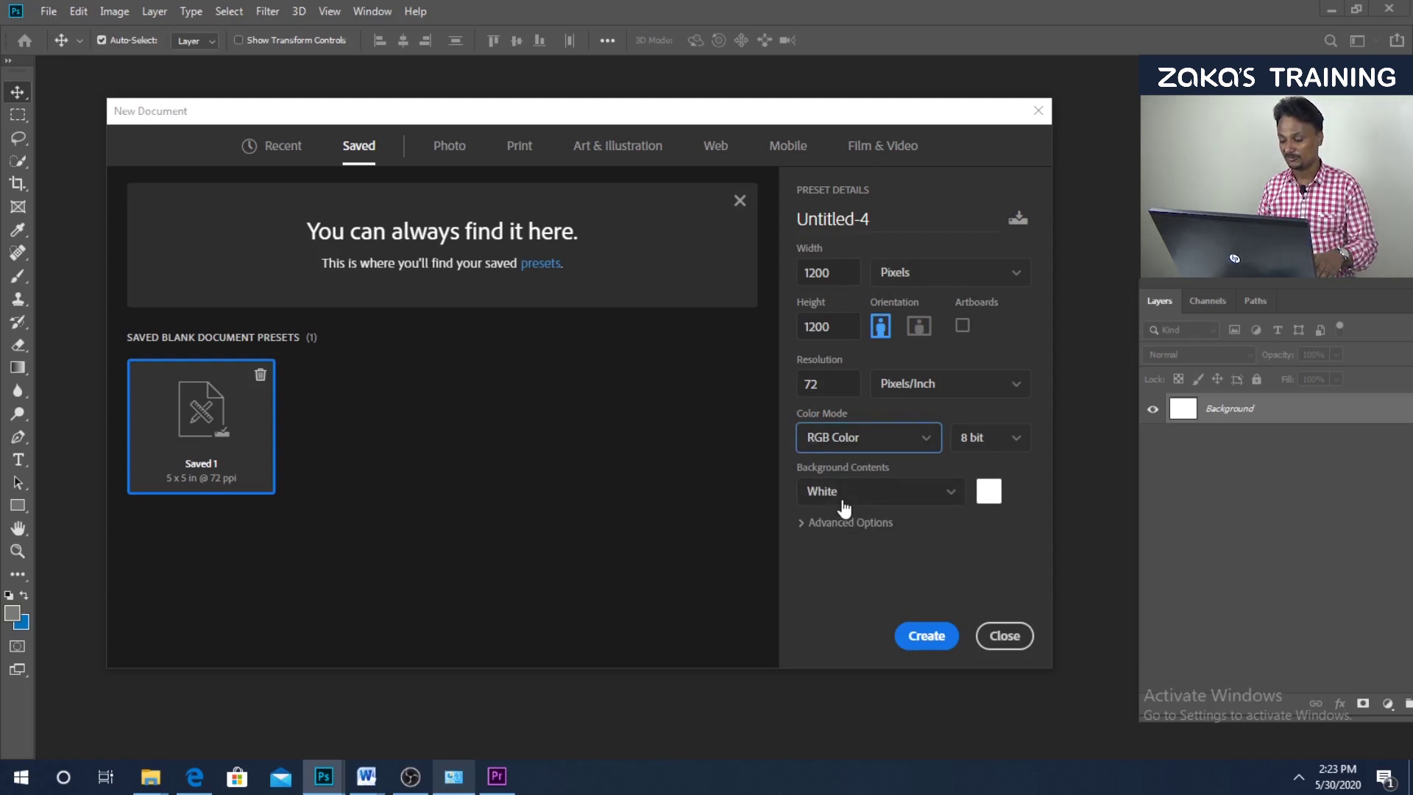
Save the 1200 × 1200 px settings as the preset 'Social Media Post'
click(1018, 220)
text(Soial Med)
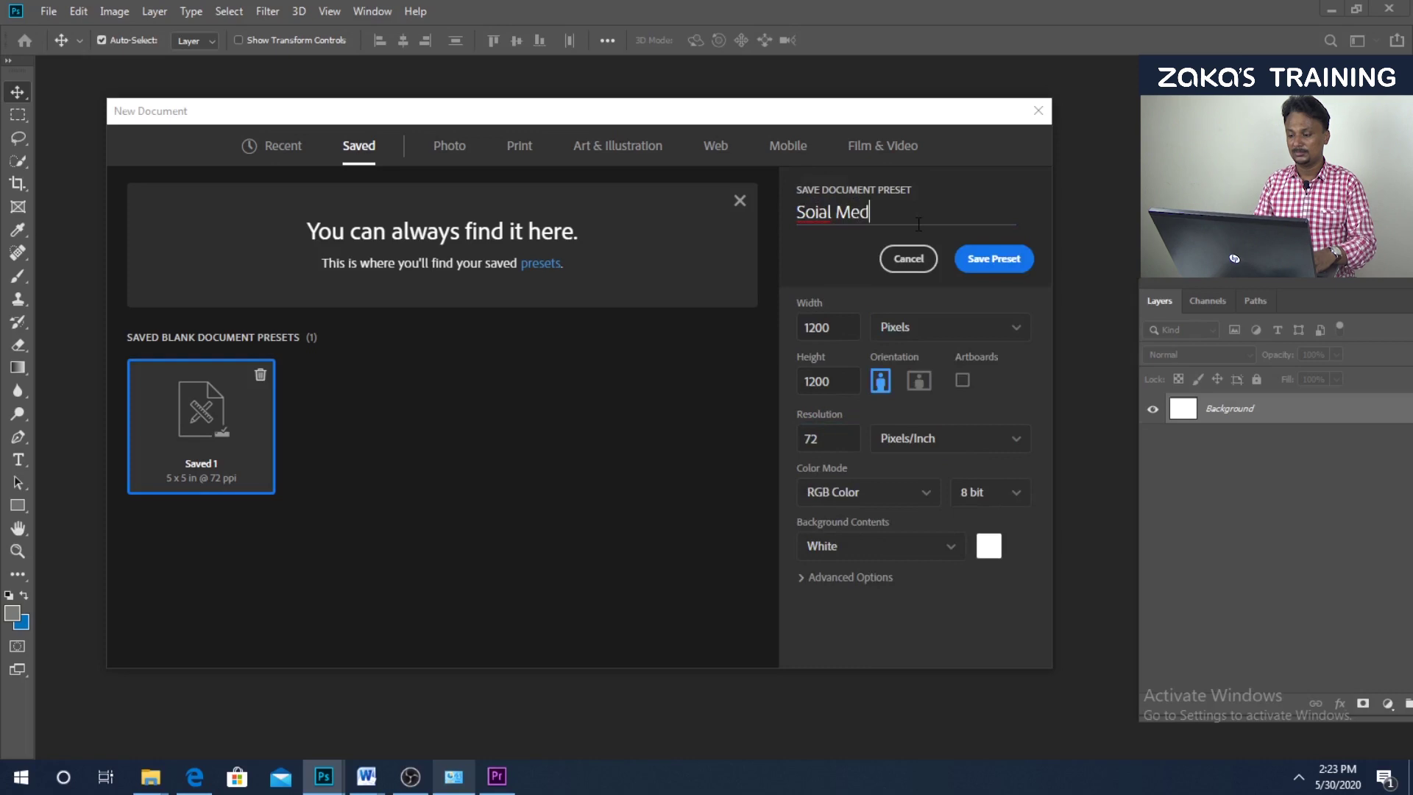
text(Me)
text( Post)
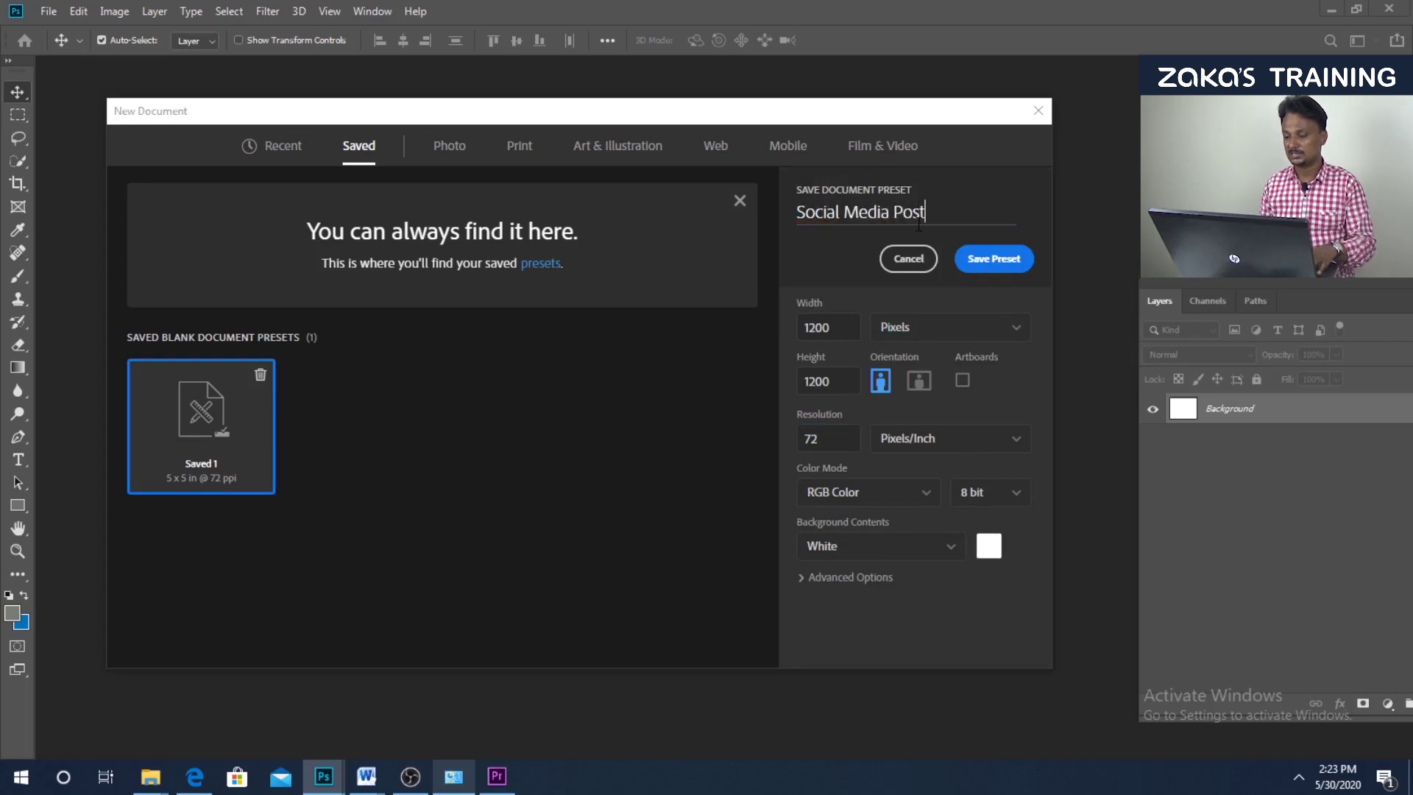
click(987, 262)
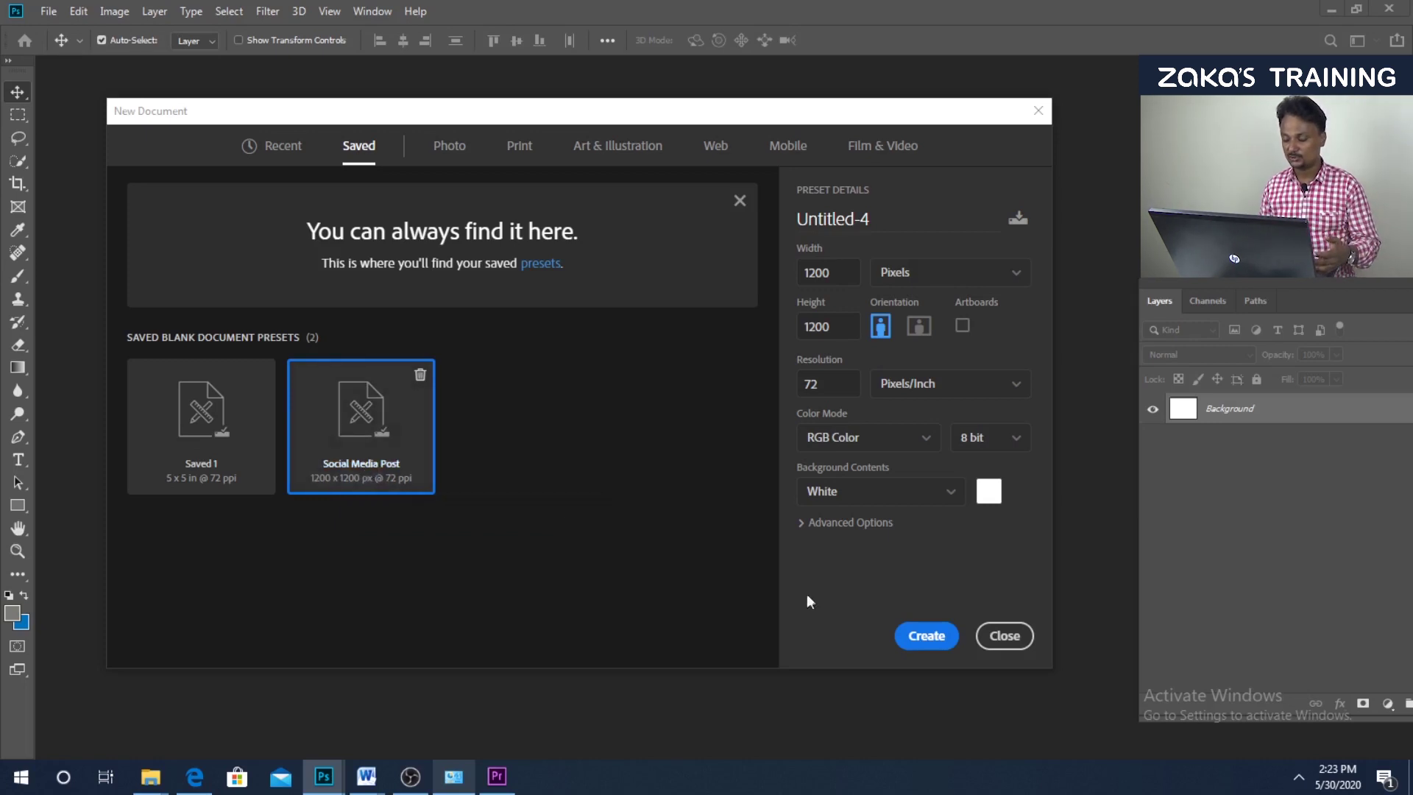
Create the blank 1200 × 1200 px document
click(927, 637)
drag(487, 94, 560, 67)
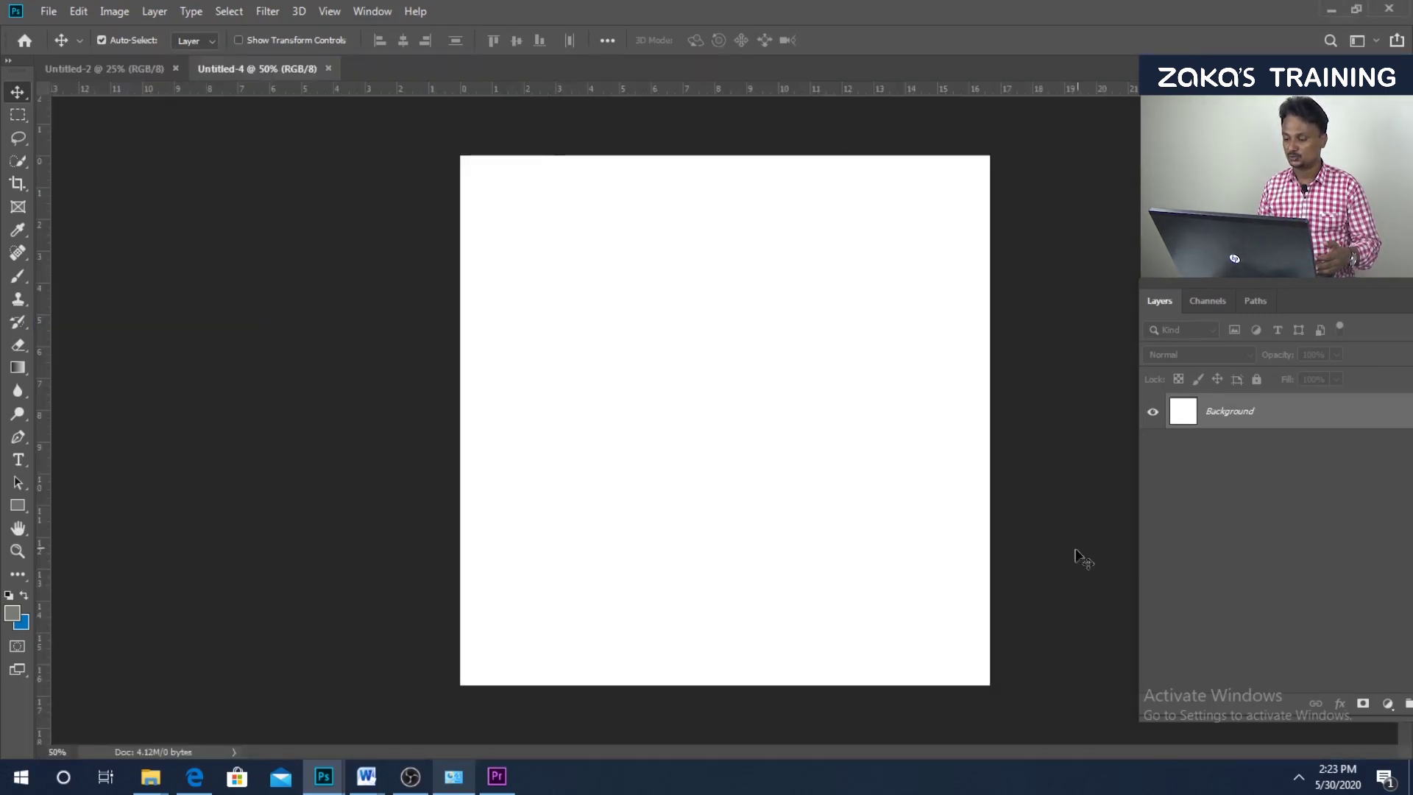
click(49, 11)
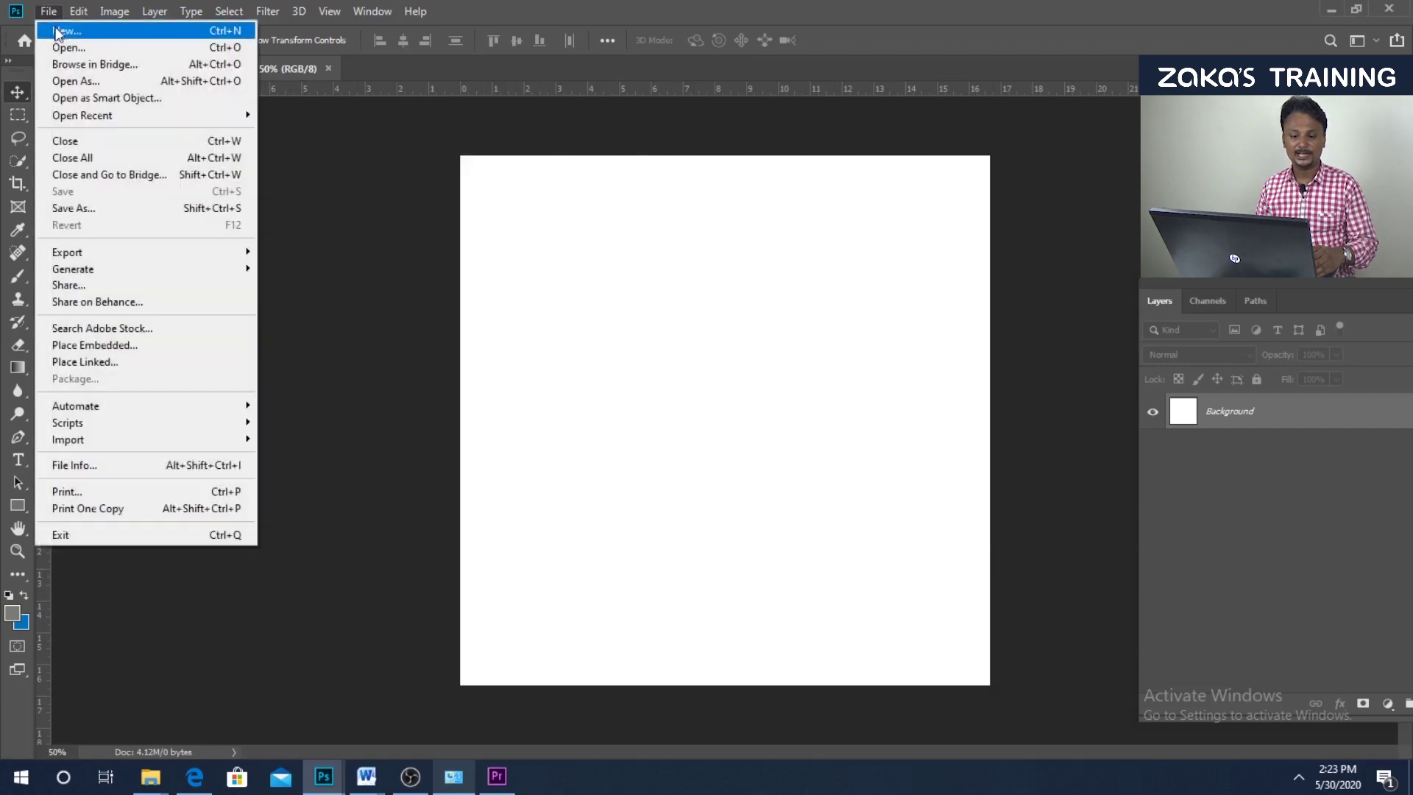
Start a new document from the Photo presets with width and height of 10
click(60, 30)
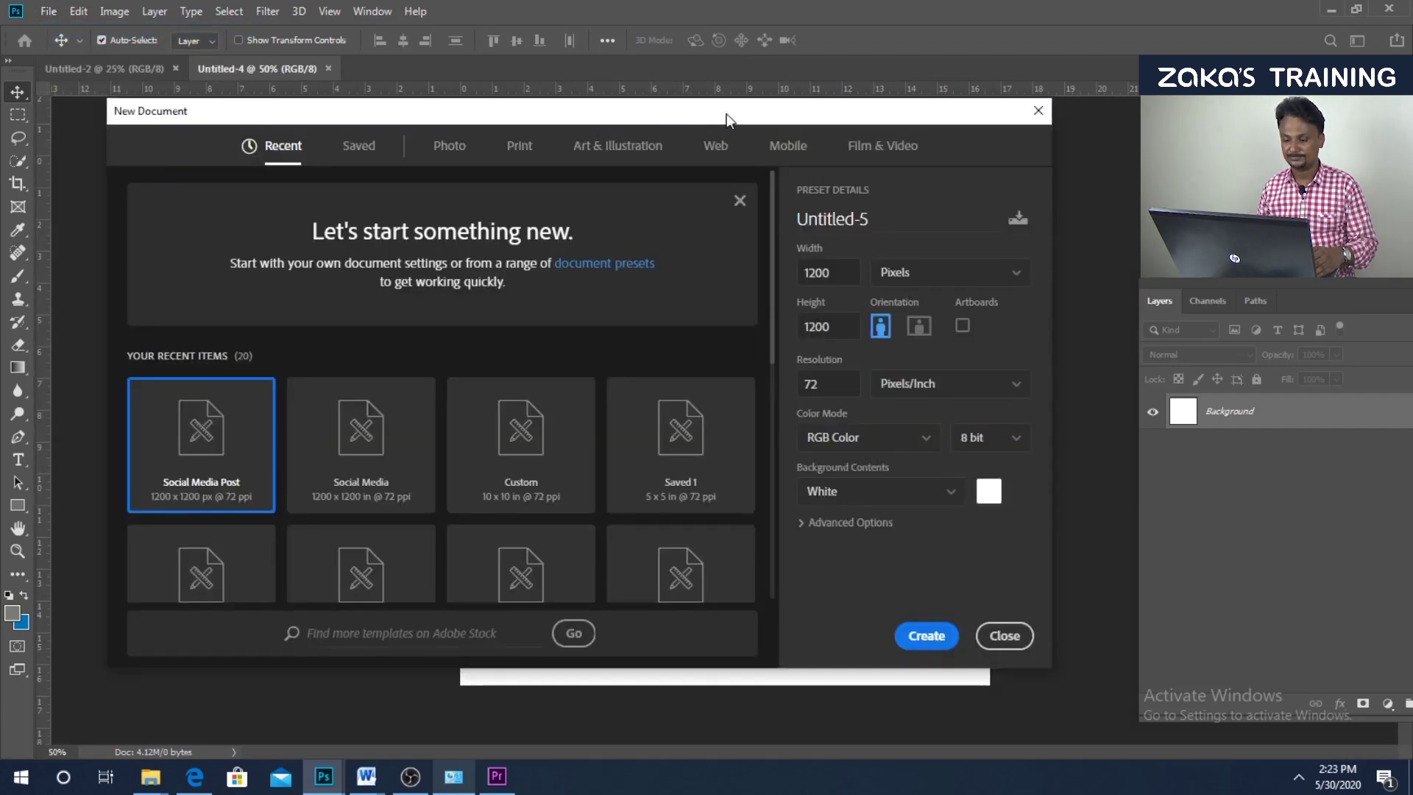
drag(727, 120, 767, 95)
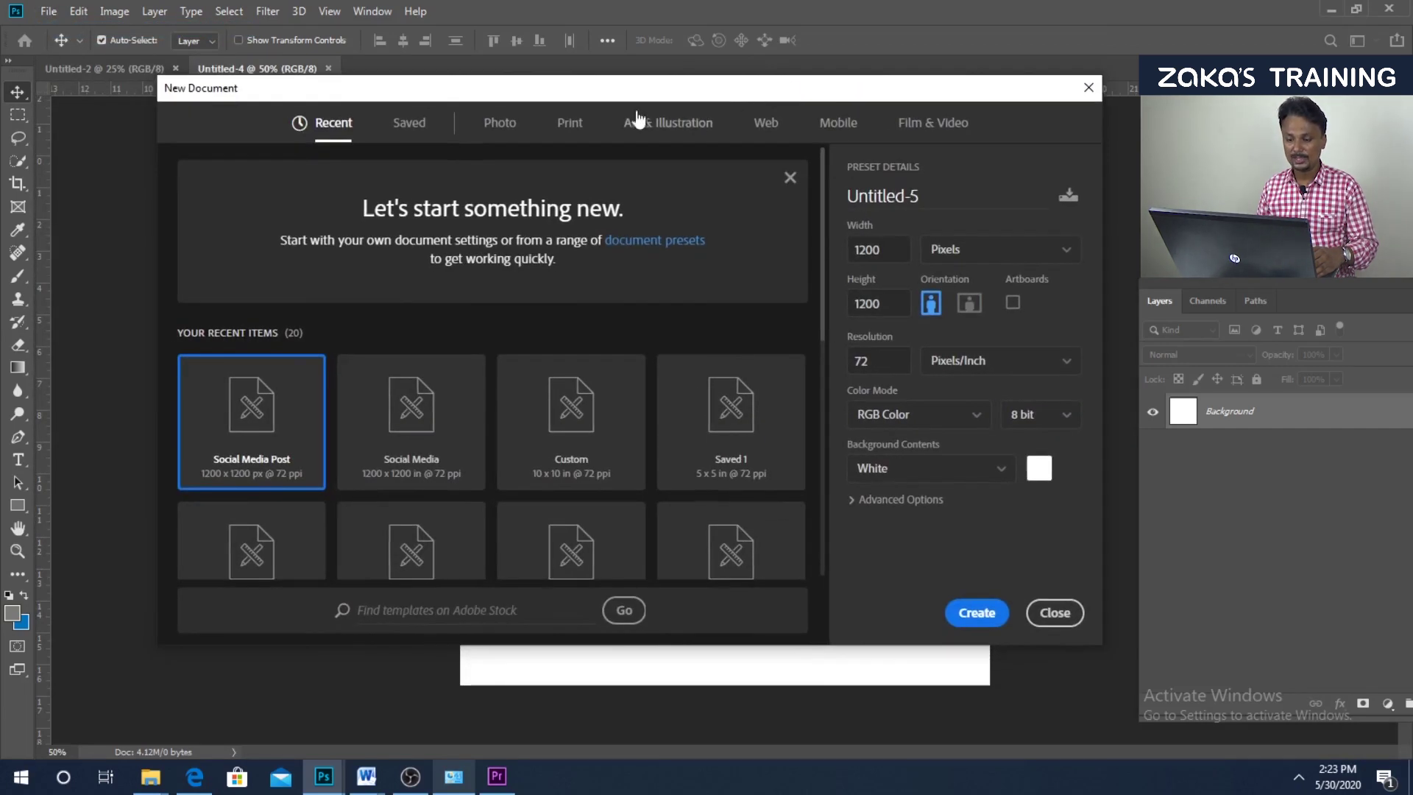
click(499, 127)
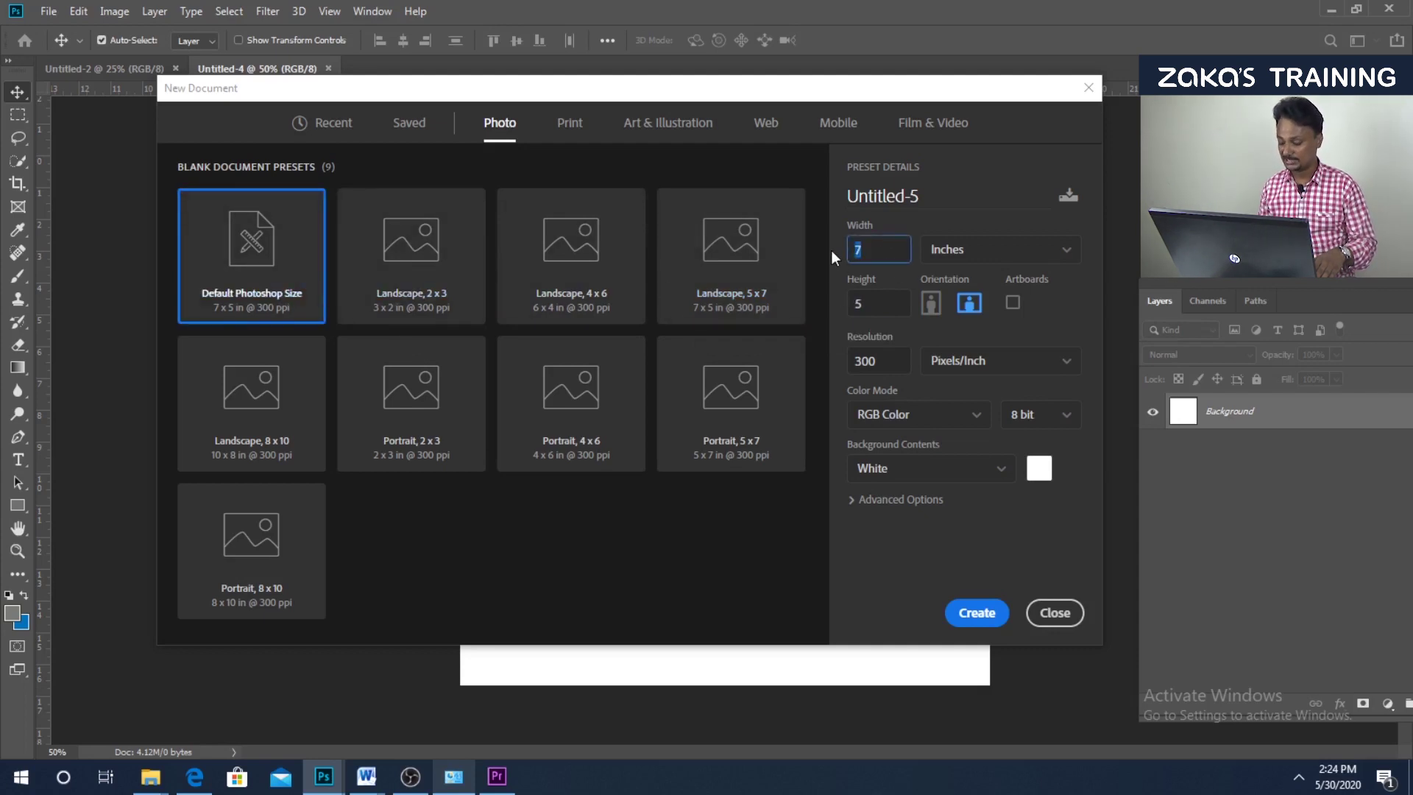
text(0)
key(Tab)
text(10)
key(Tab)
Keep Inches at 300 ppi with RGB Color and create the document
click(956, 257)
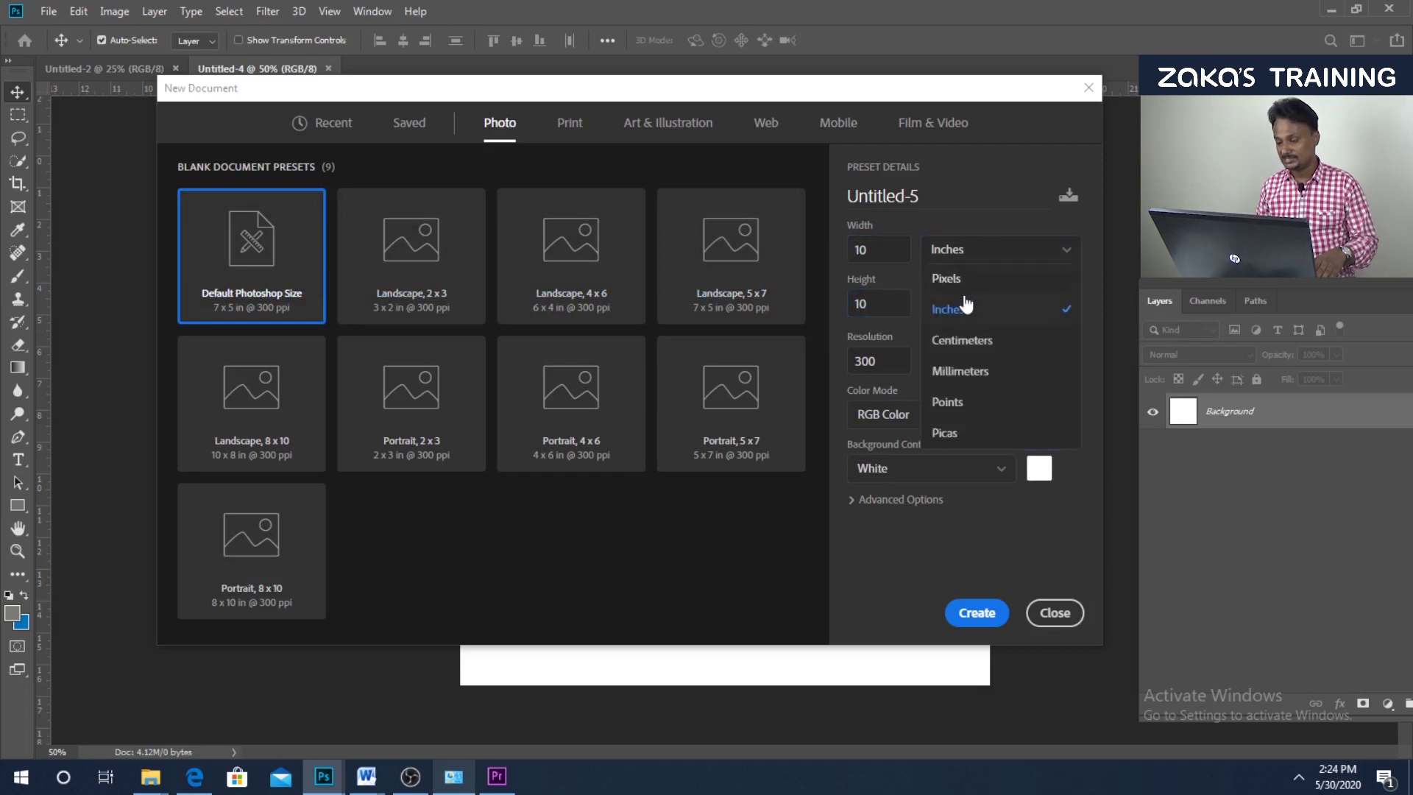
click(965, 318)
key(Tab)
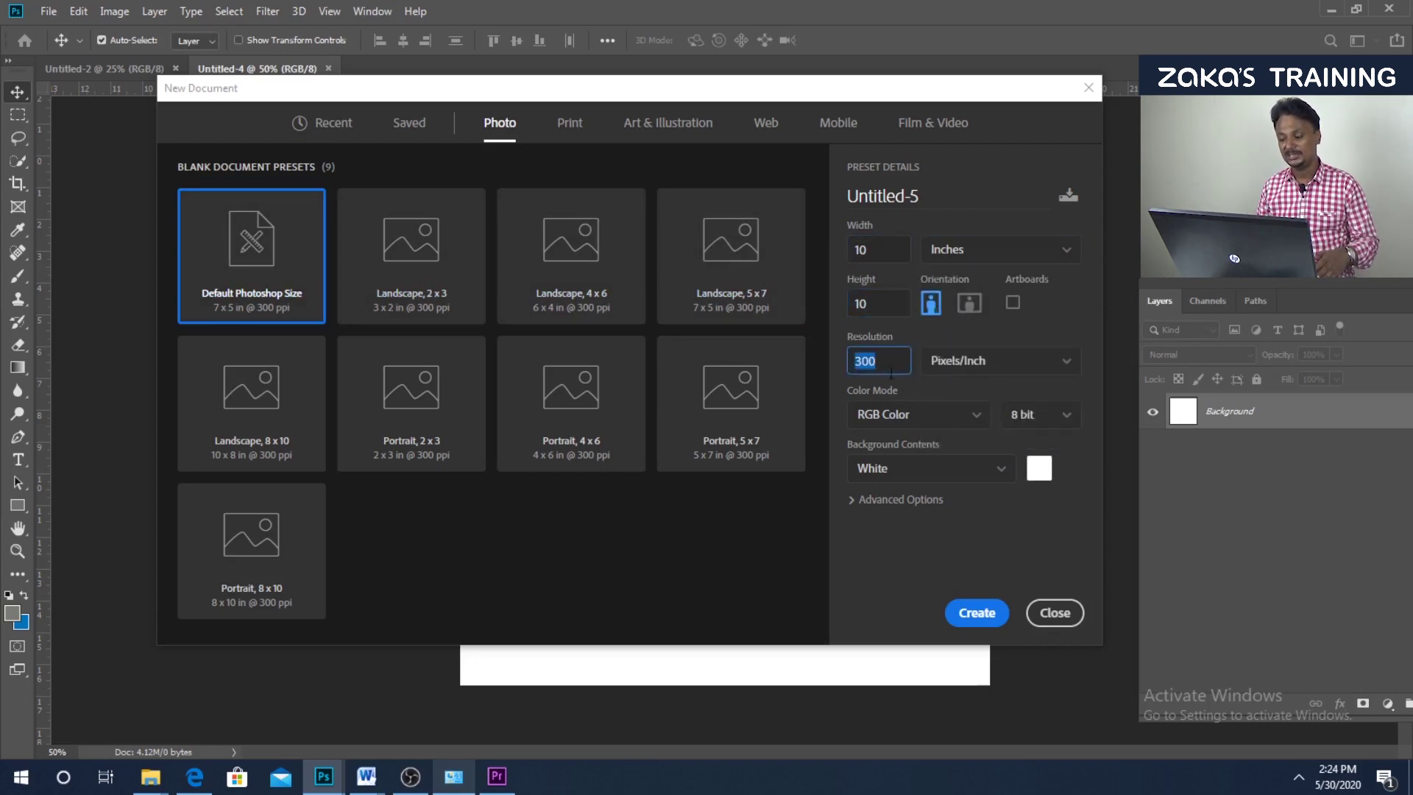
click(905, 416)
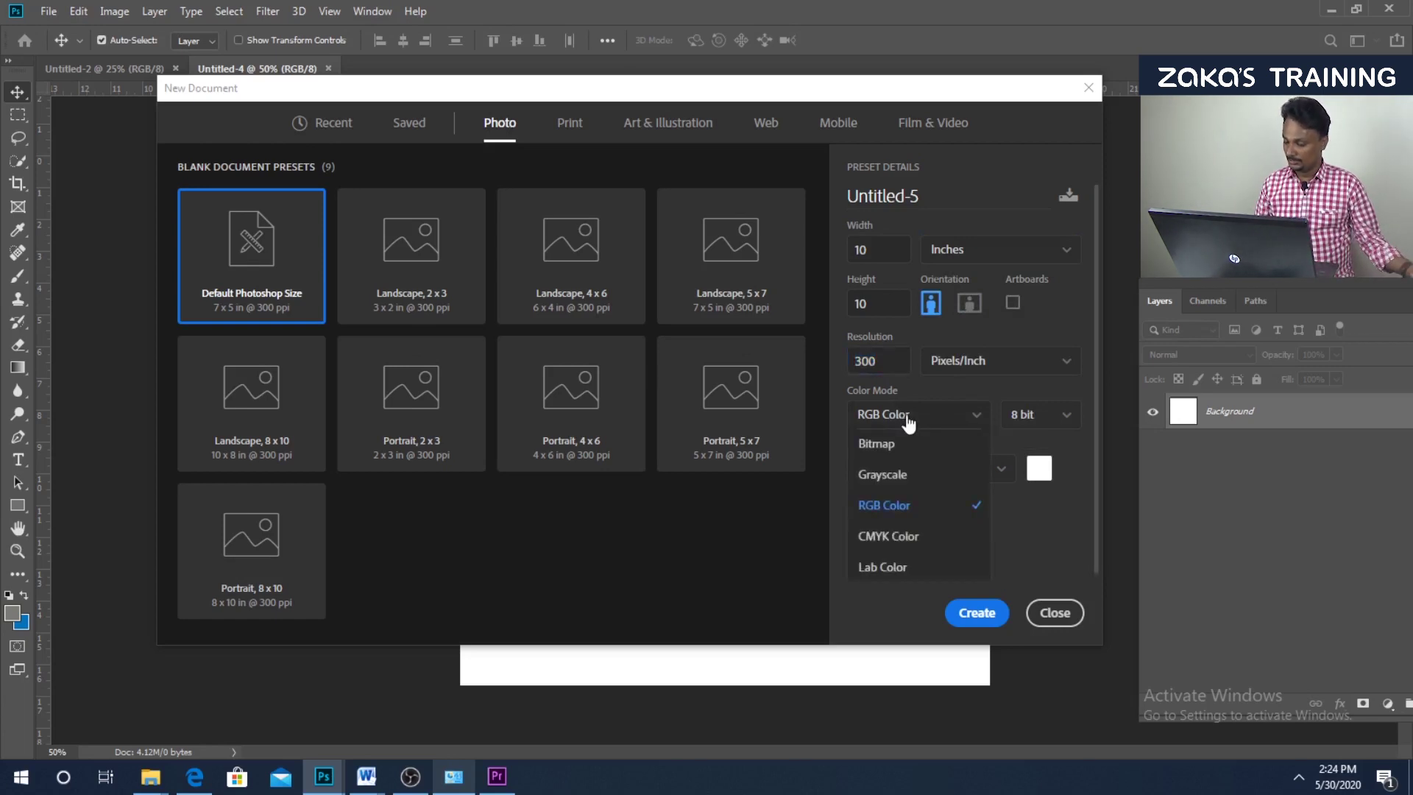
click(893, 508)
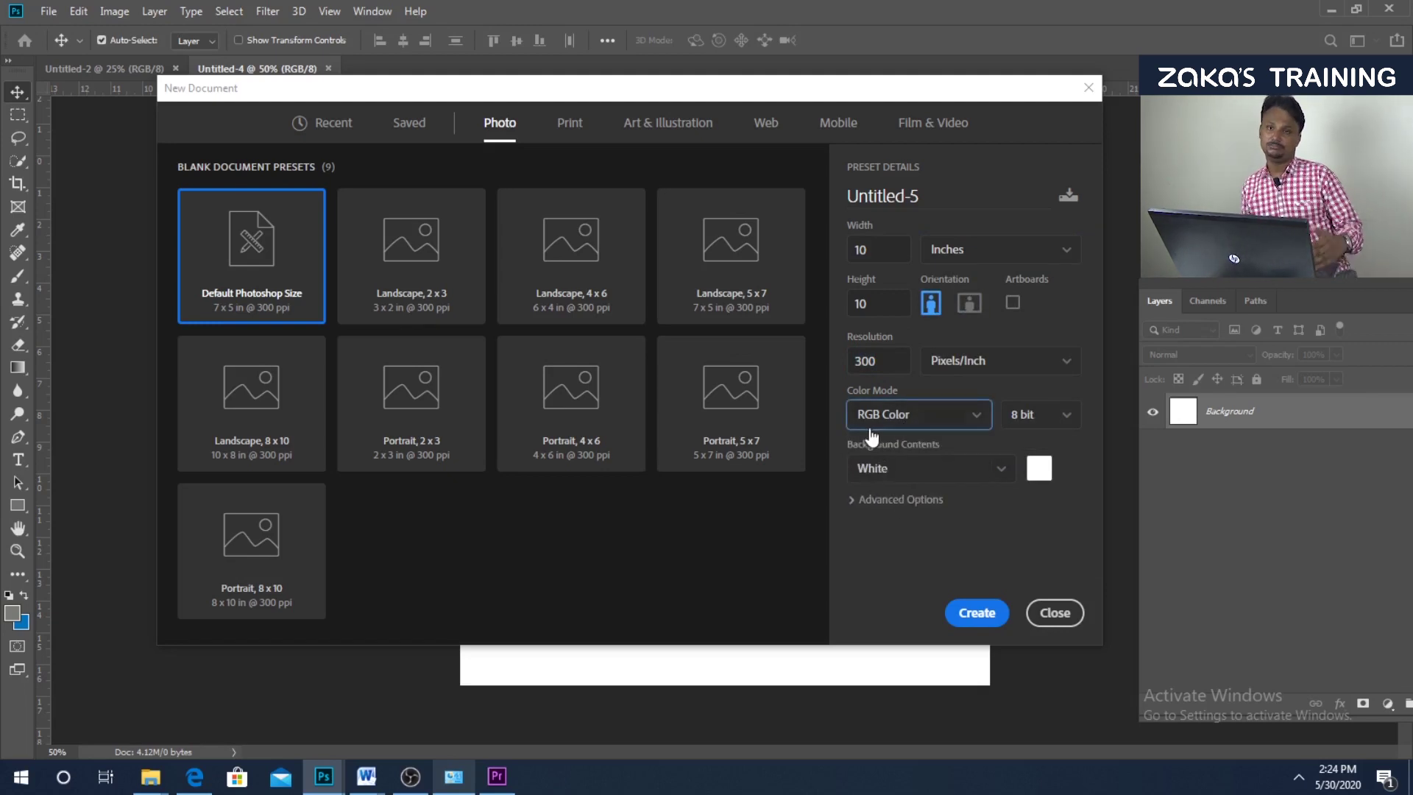
click(964, 613)
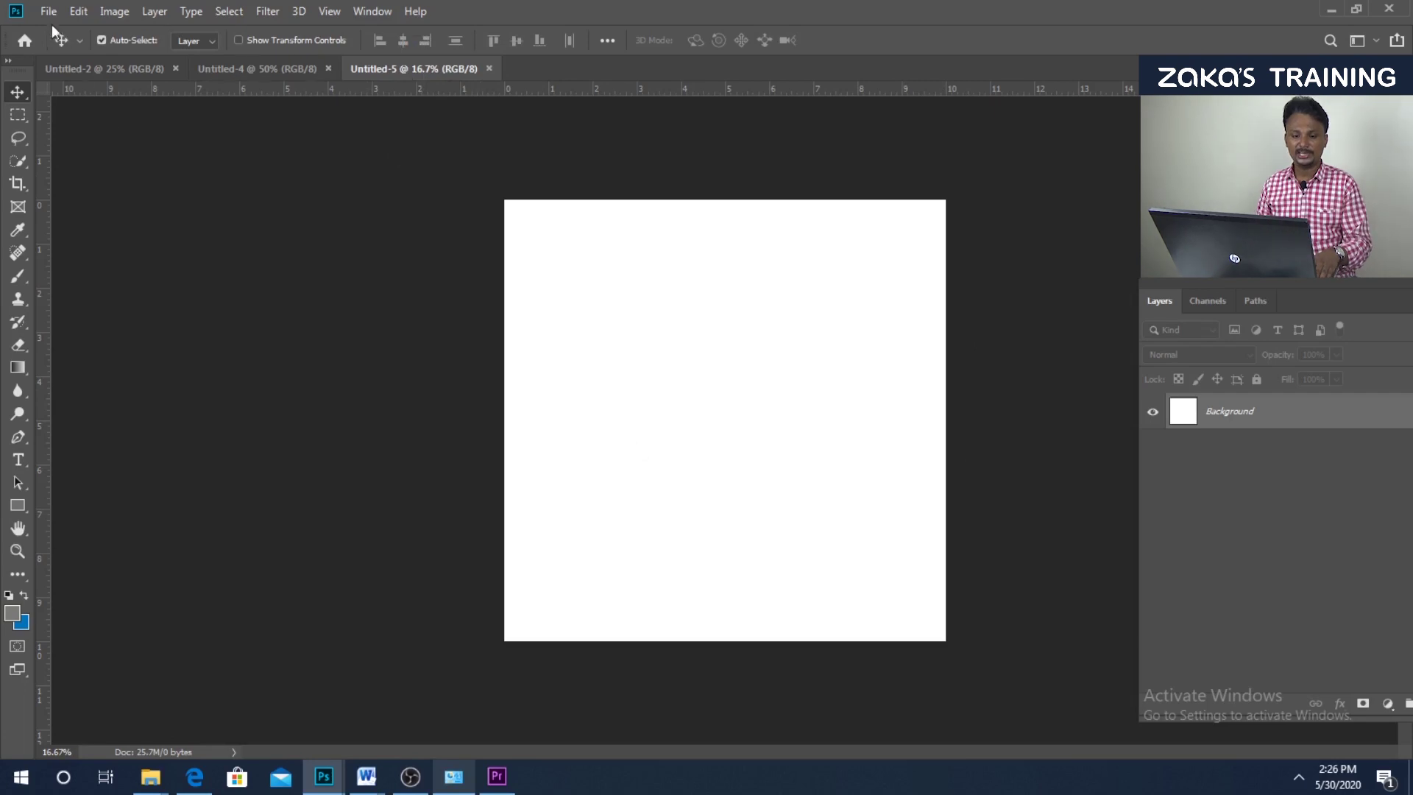
click(49, 11)
Create a landscape 11 × 8.5 in Letter document at 300 ppi in CMYK Color from the Print presets
click(95, 30)
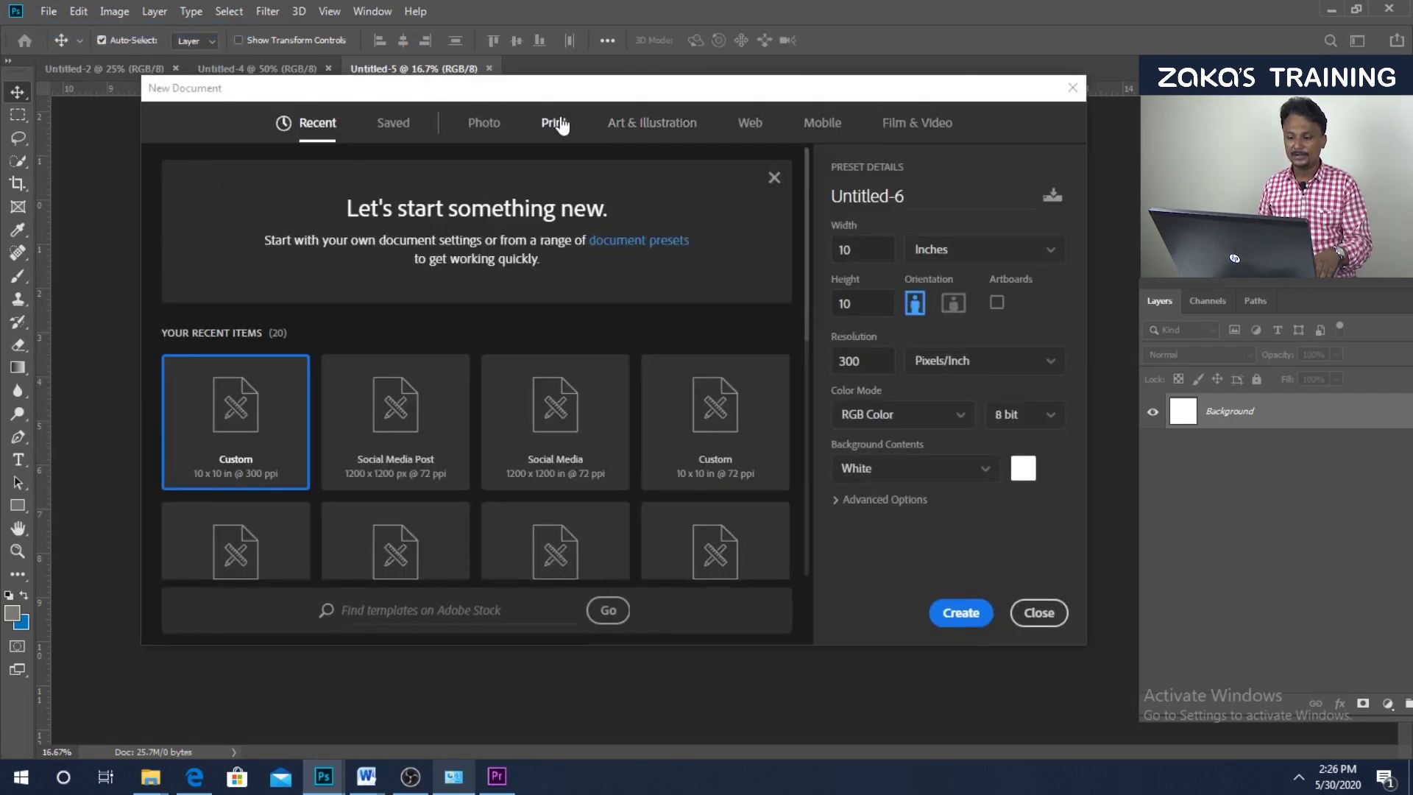
click(562, 126)
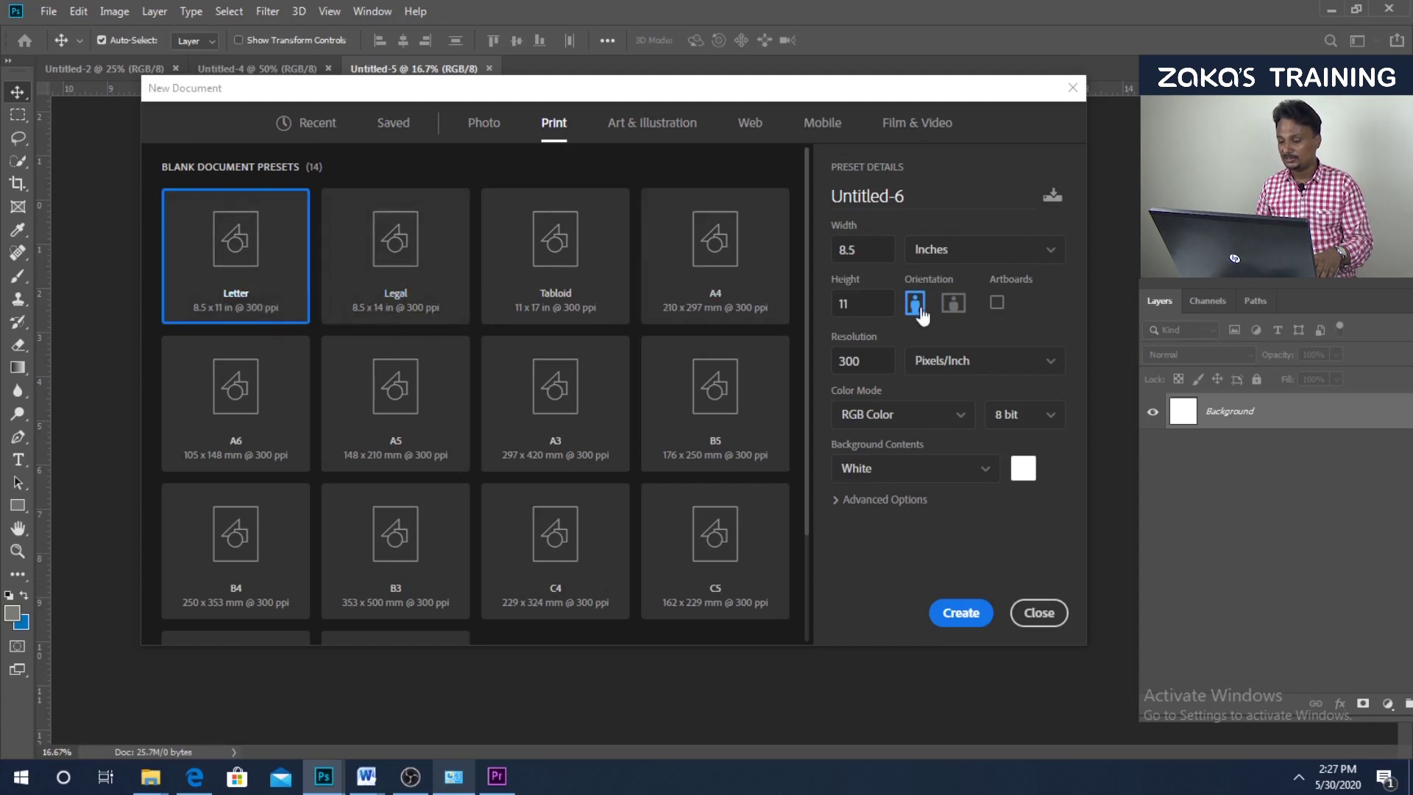
click(953, 305)
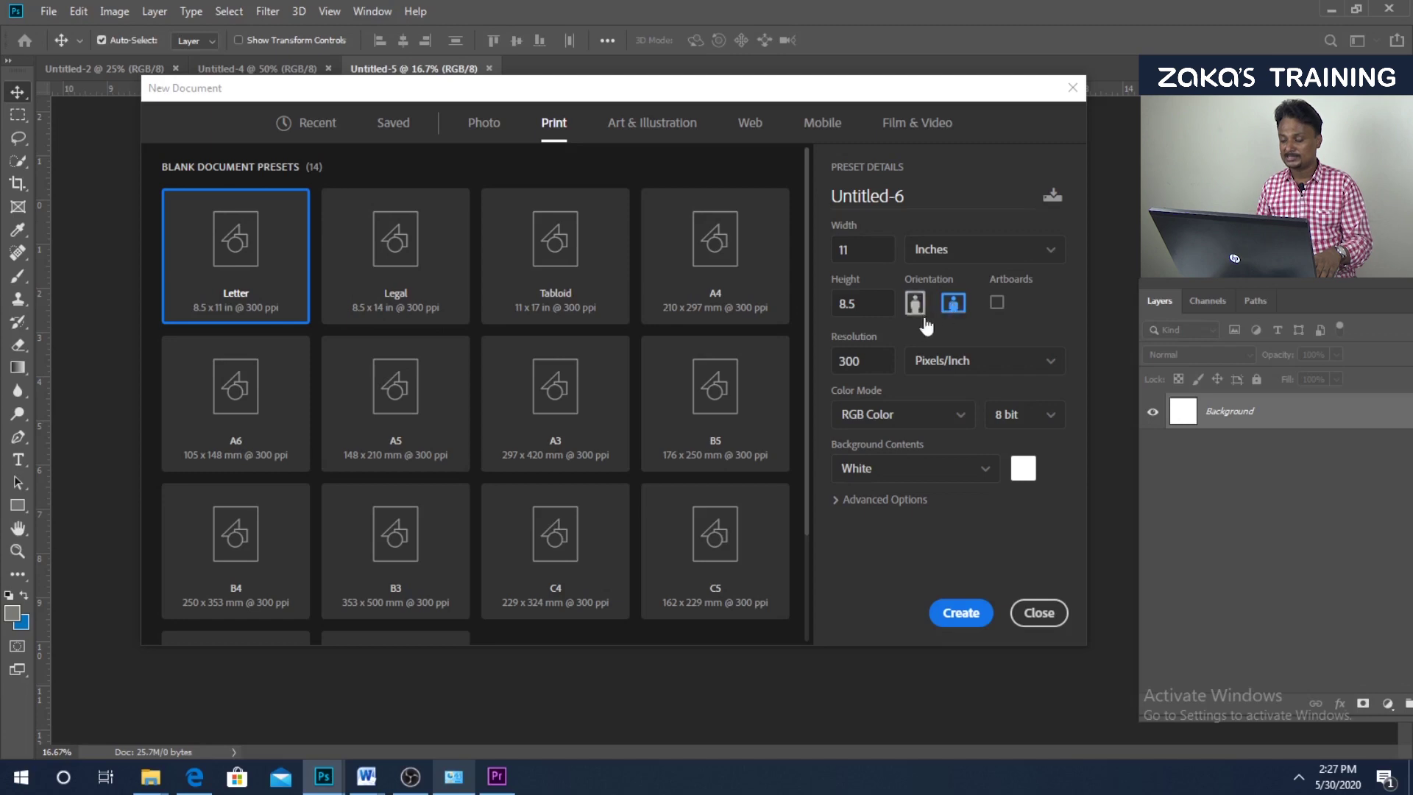
click(849, 360)
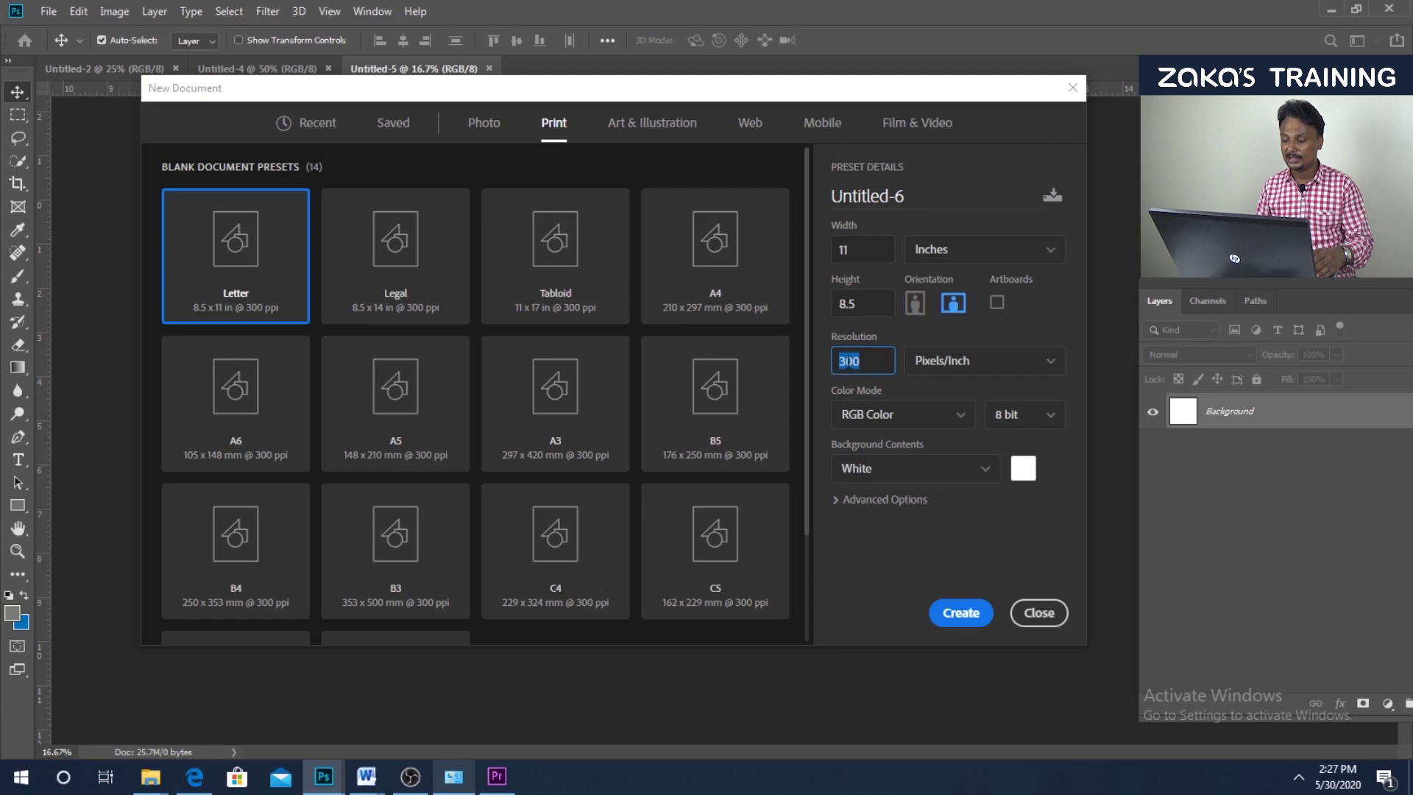
click(865, 423)
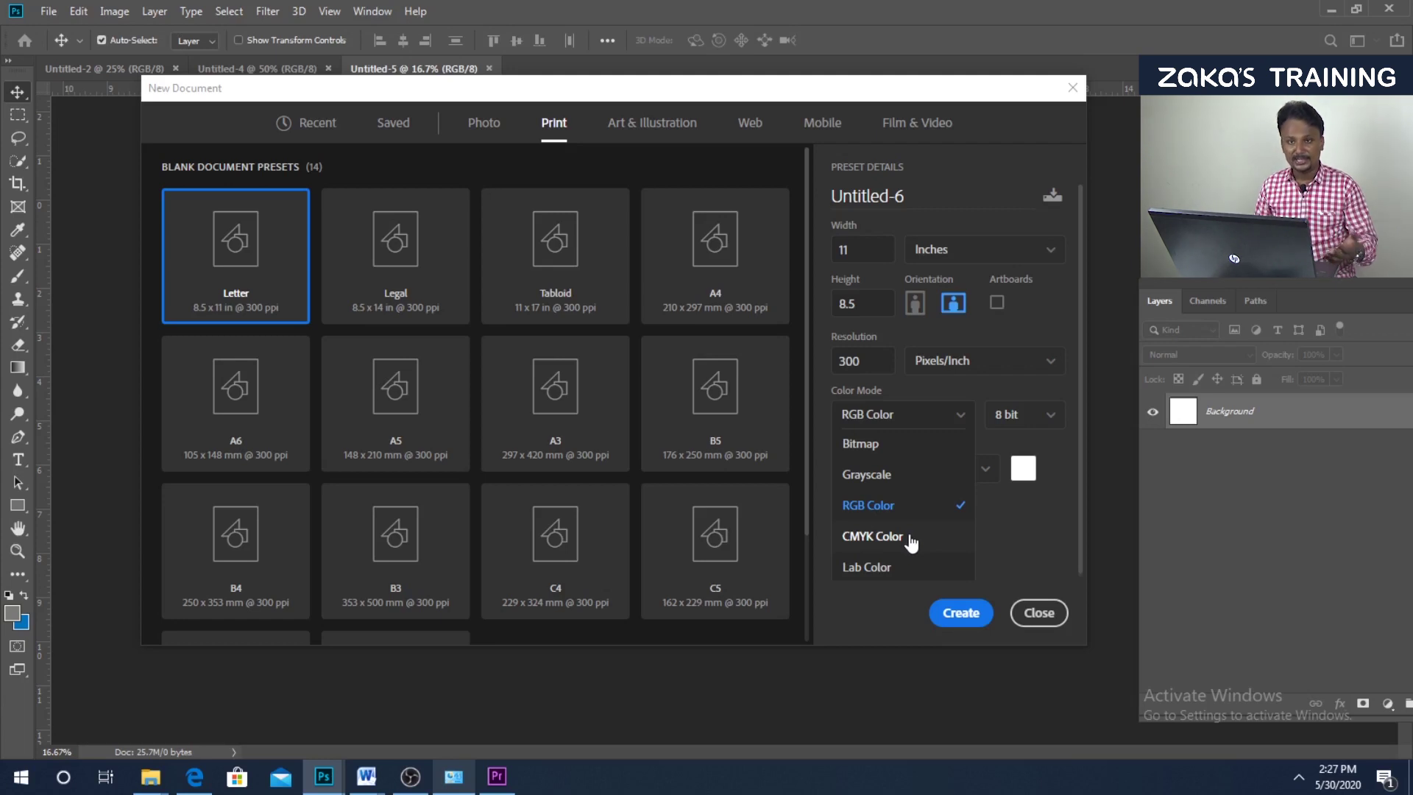
click(910, 537)
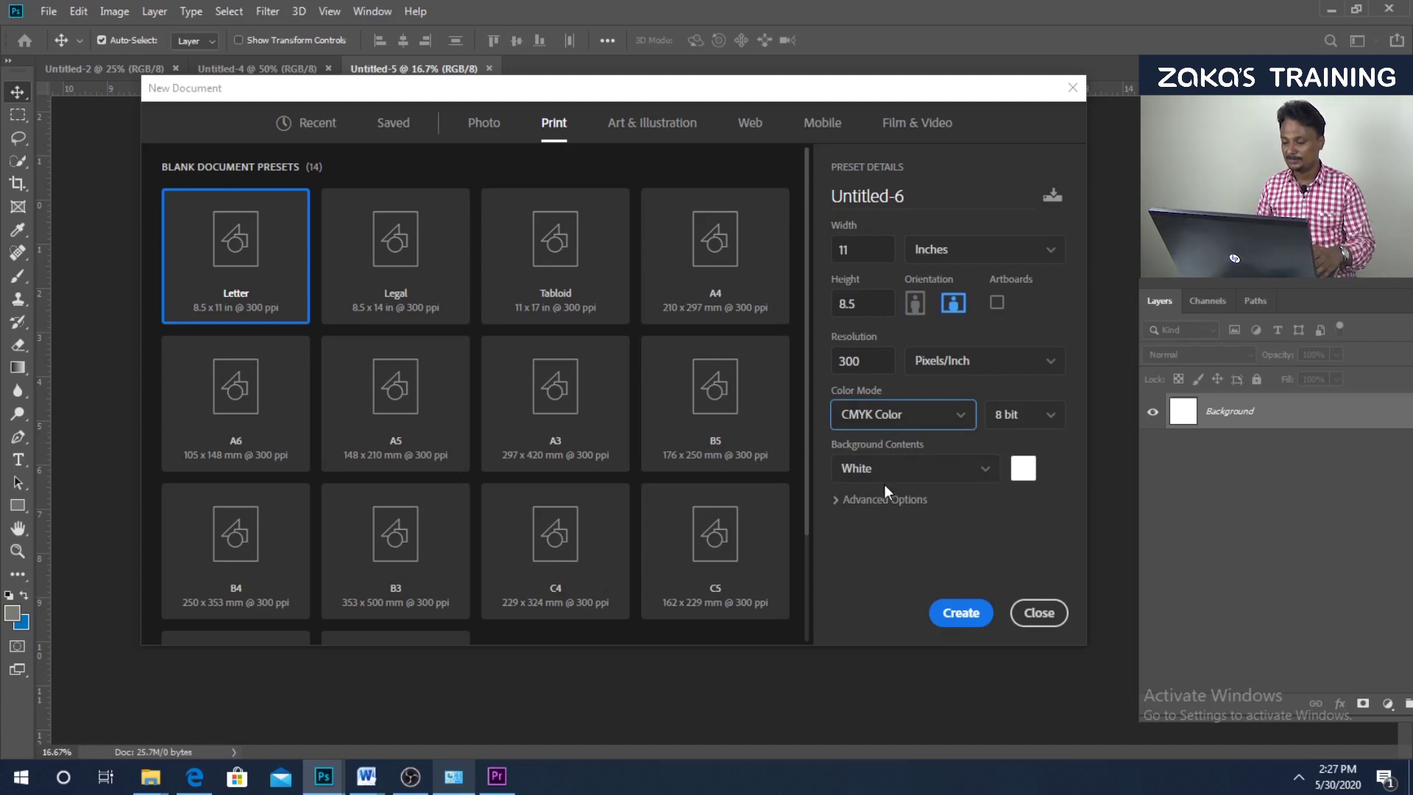
click(961, 613)
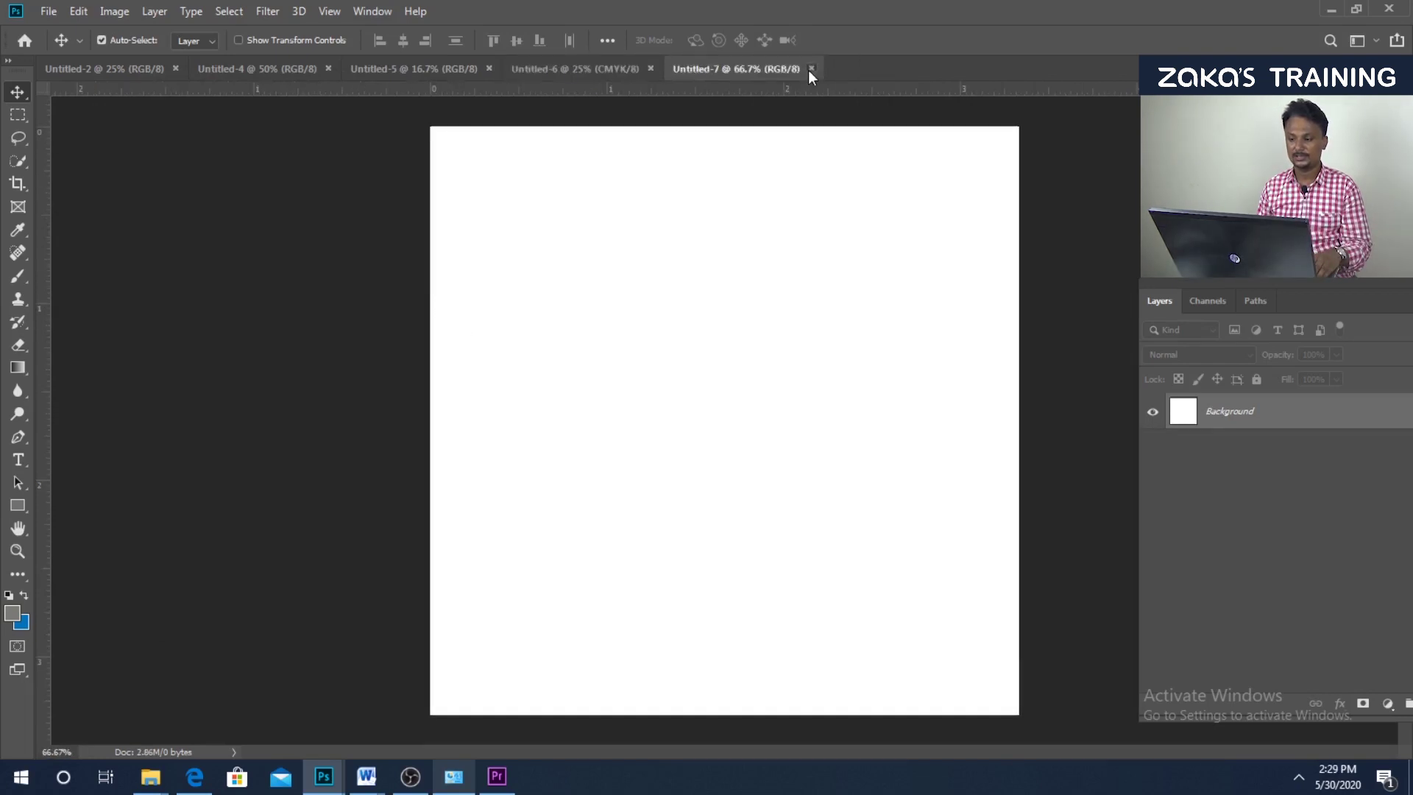
Create a 1000 × 1000 px pixel-grid document from the Art & Illustration presets
click(811, 69)
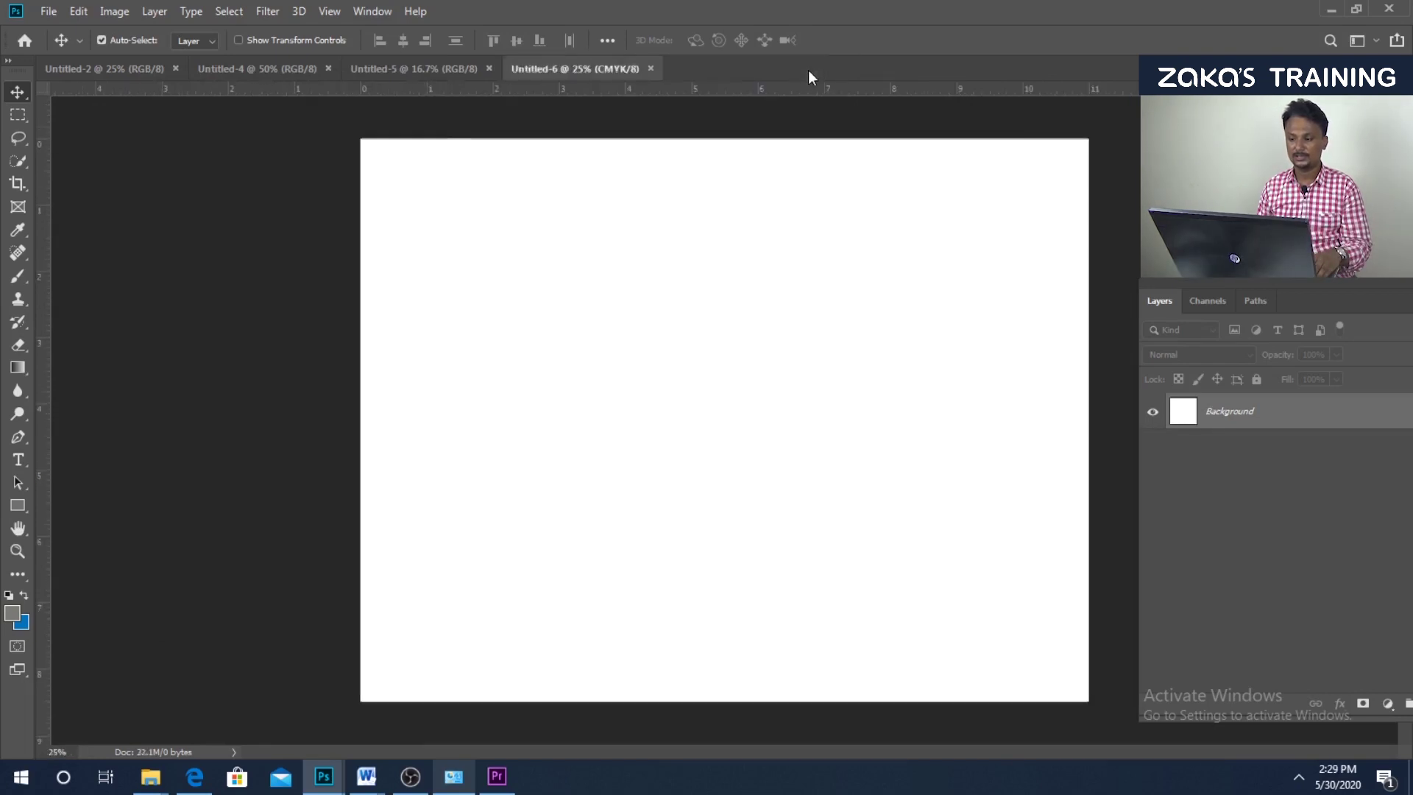
click(47, 11)
key(Escape)
key(ctrl+n)
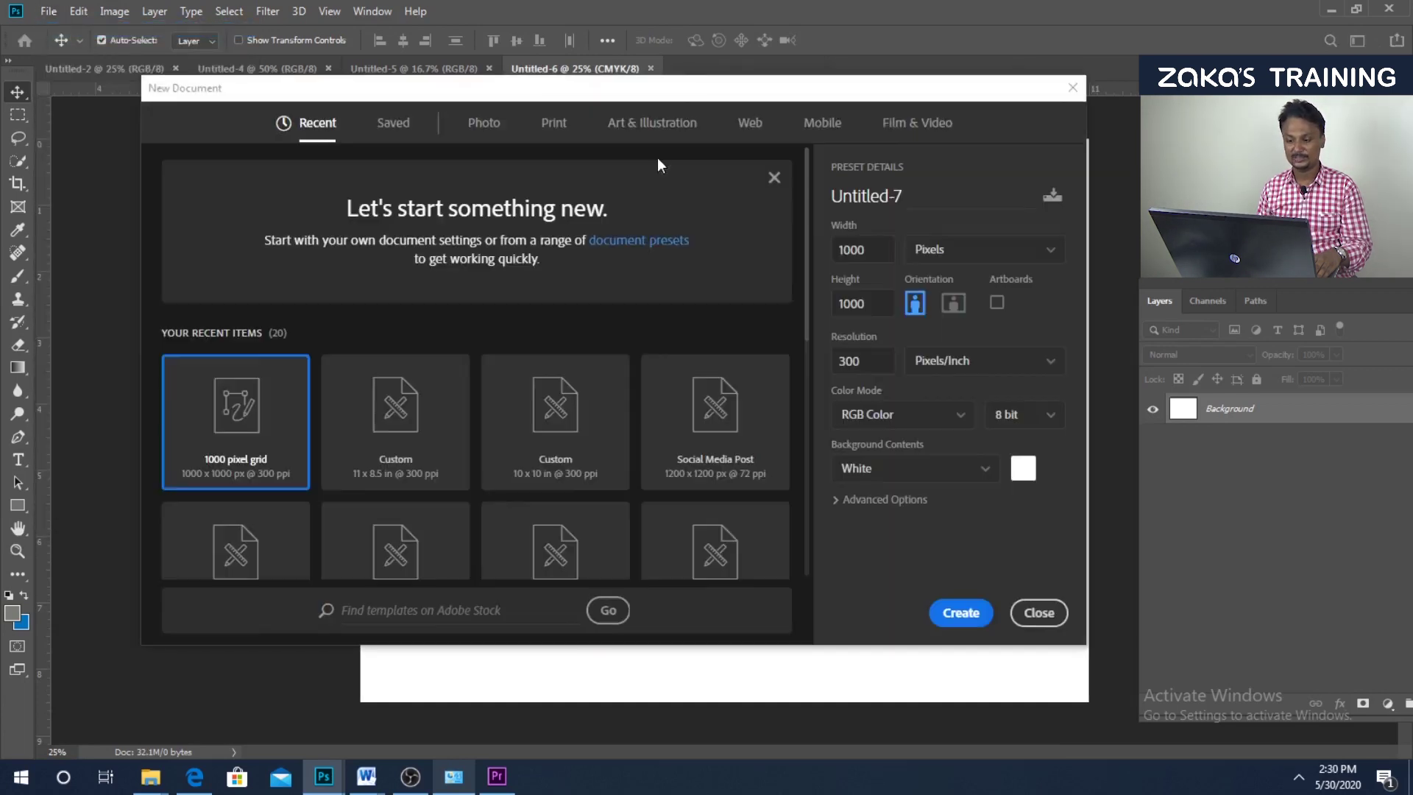
click(632, 127)
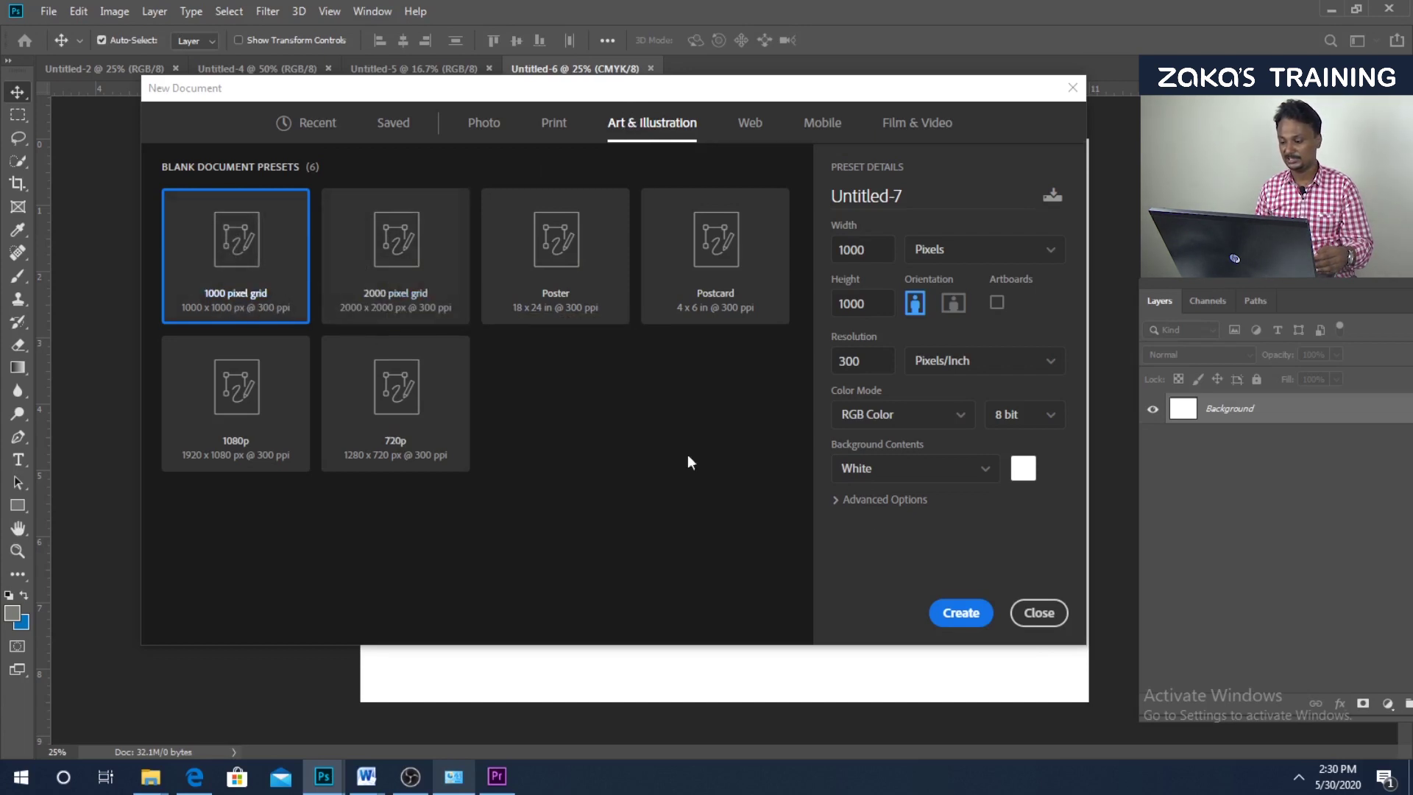
click(955, 612)
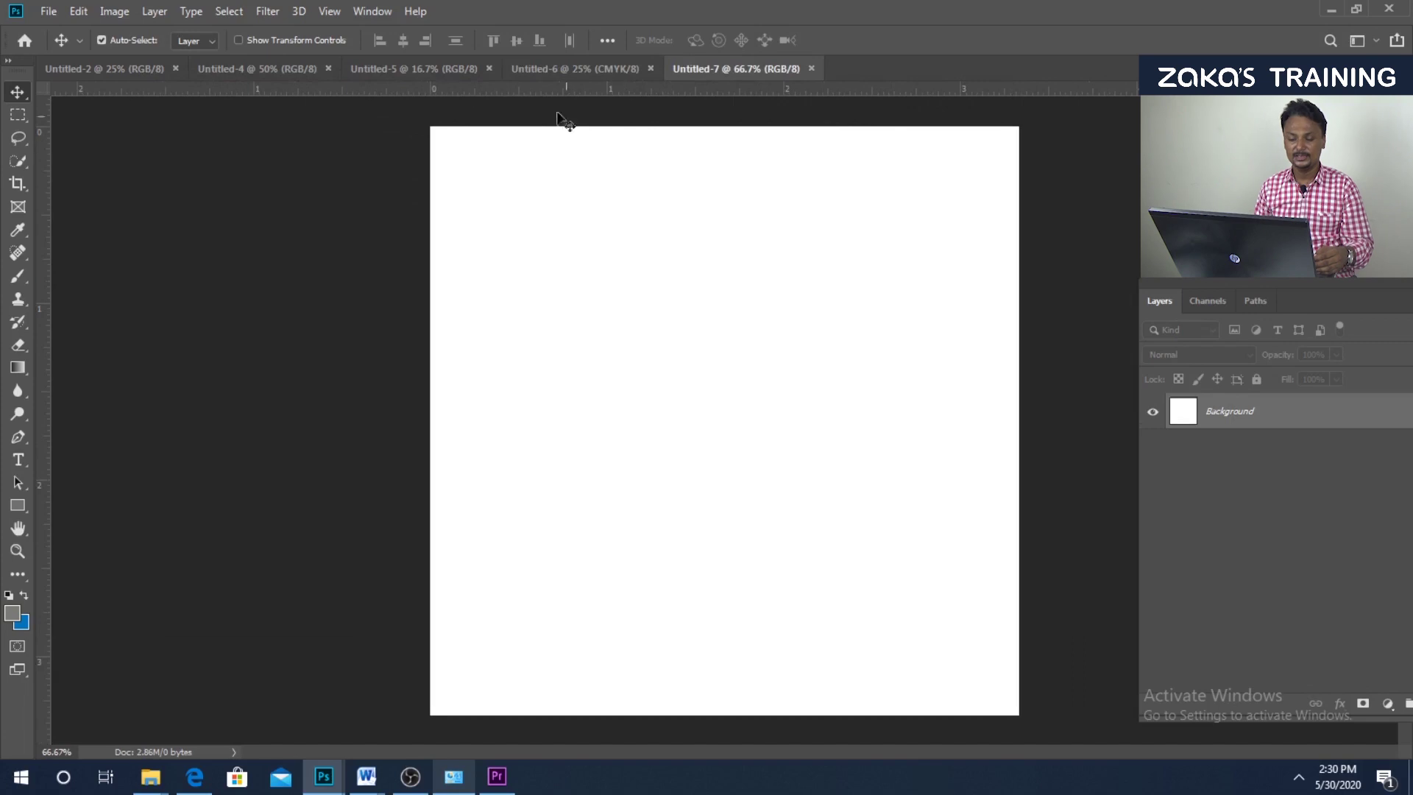
click(52, 16)
click(59, 26)
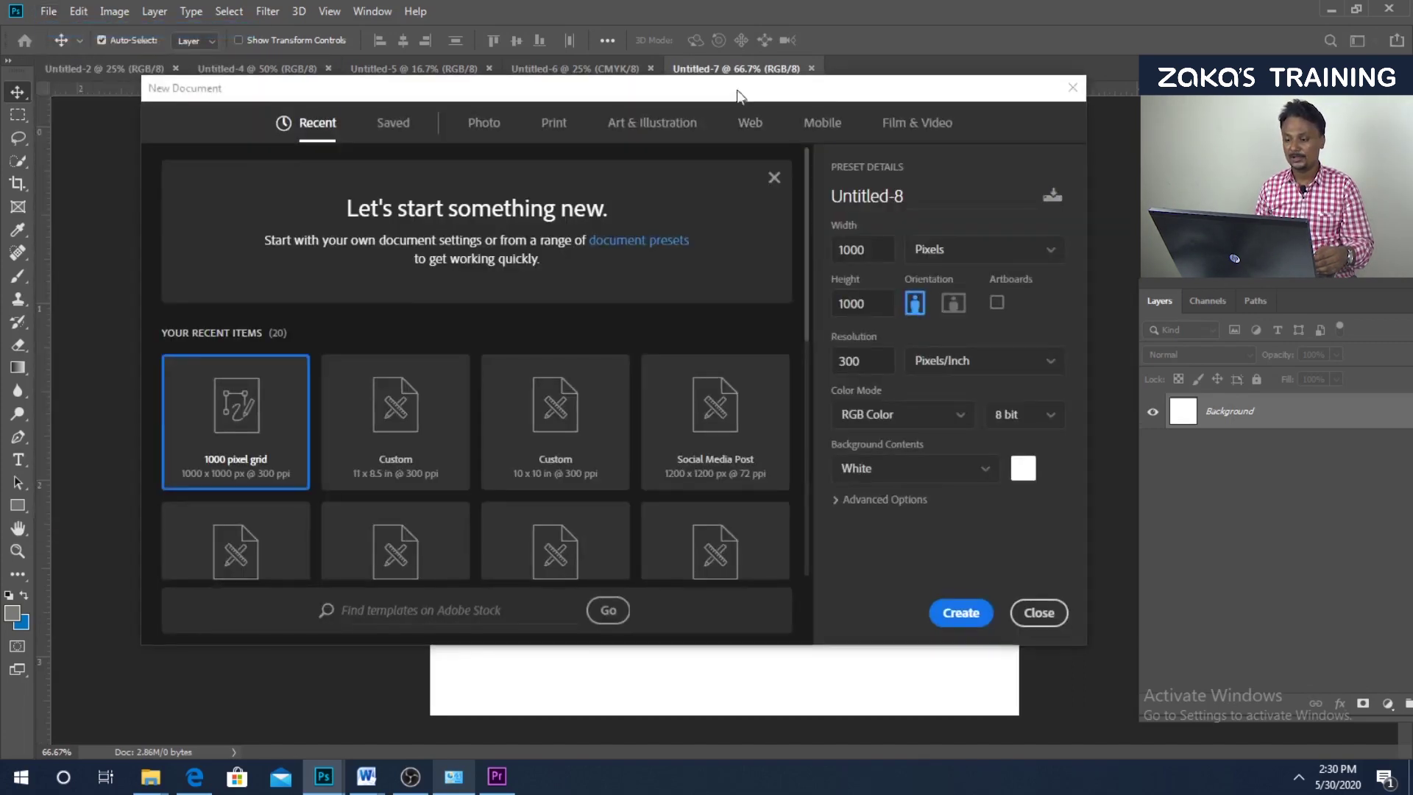
Create a 1366 × 768 px Web Most Common artboard document after trying Web Medium and Web Large
click(751, 112)
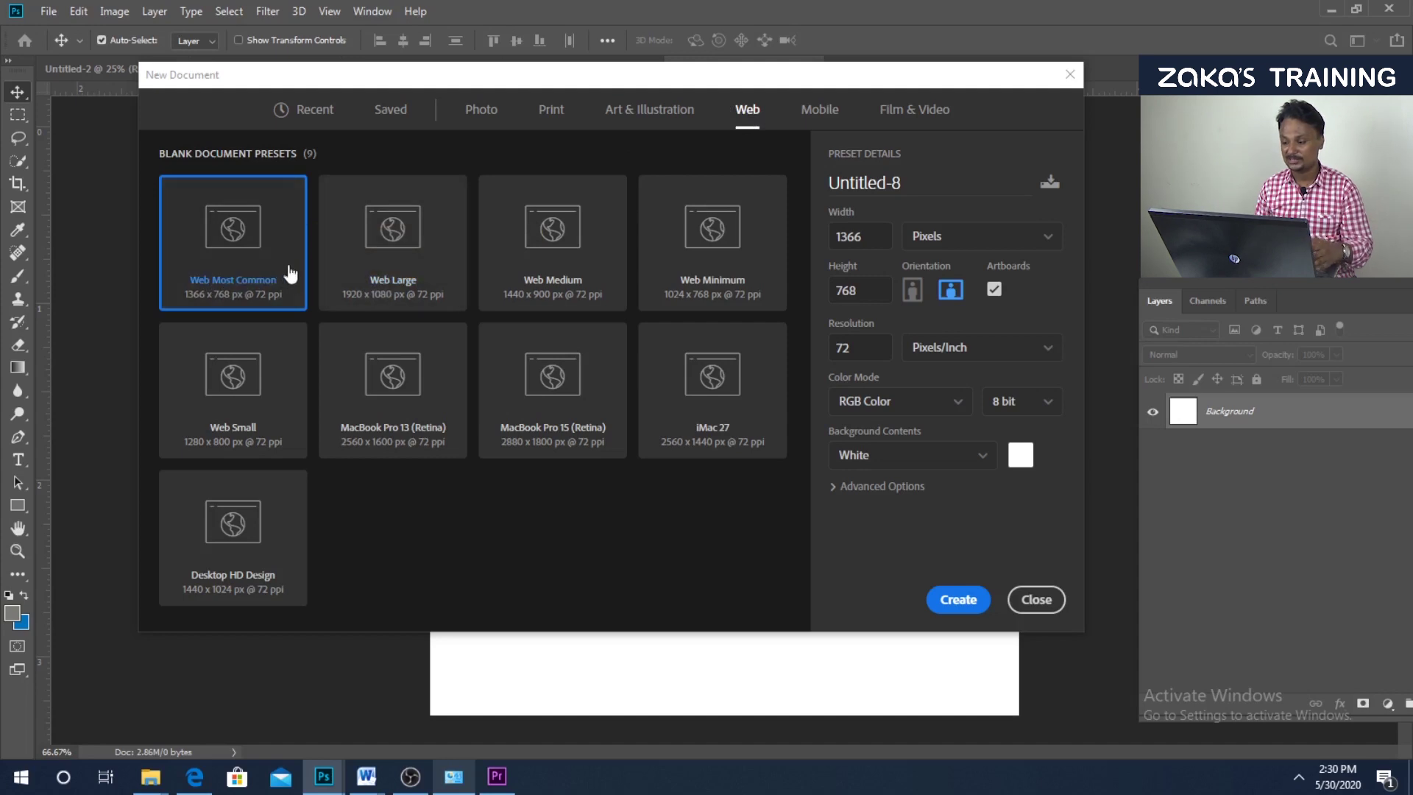
double_click(854, 239)
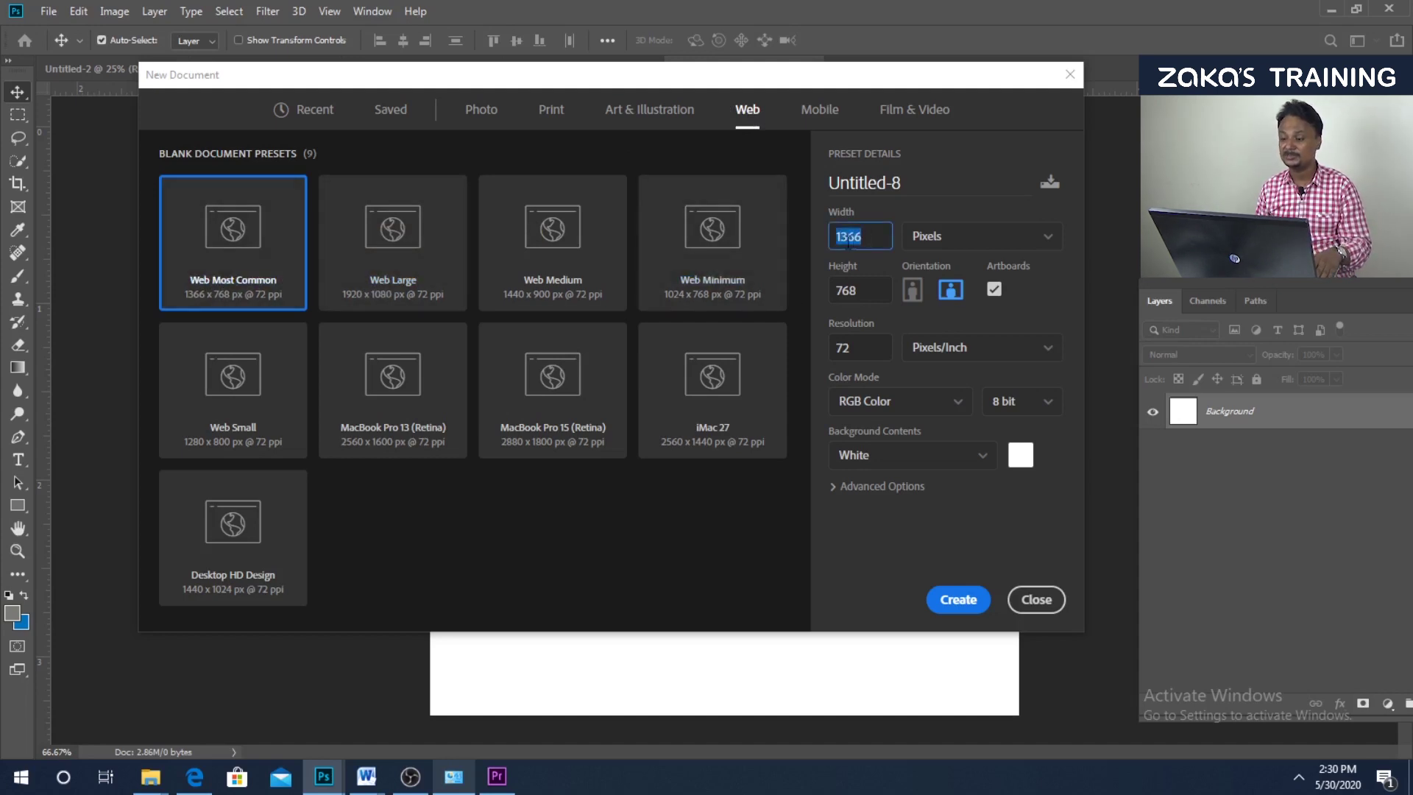
click(876, 239)
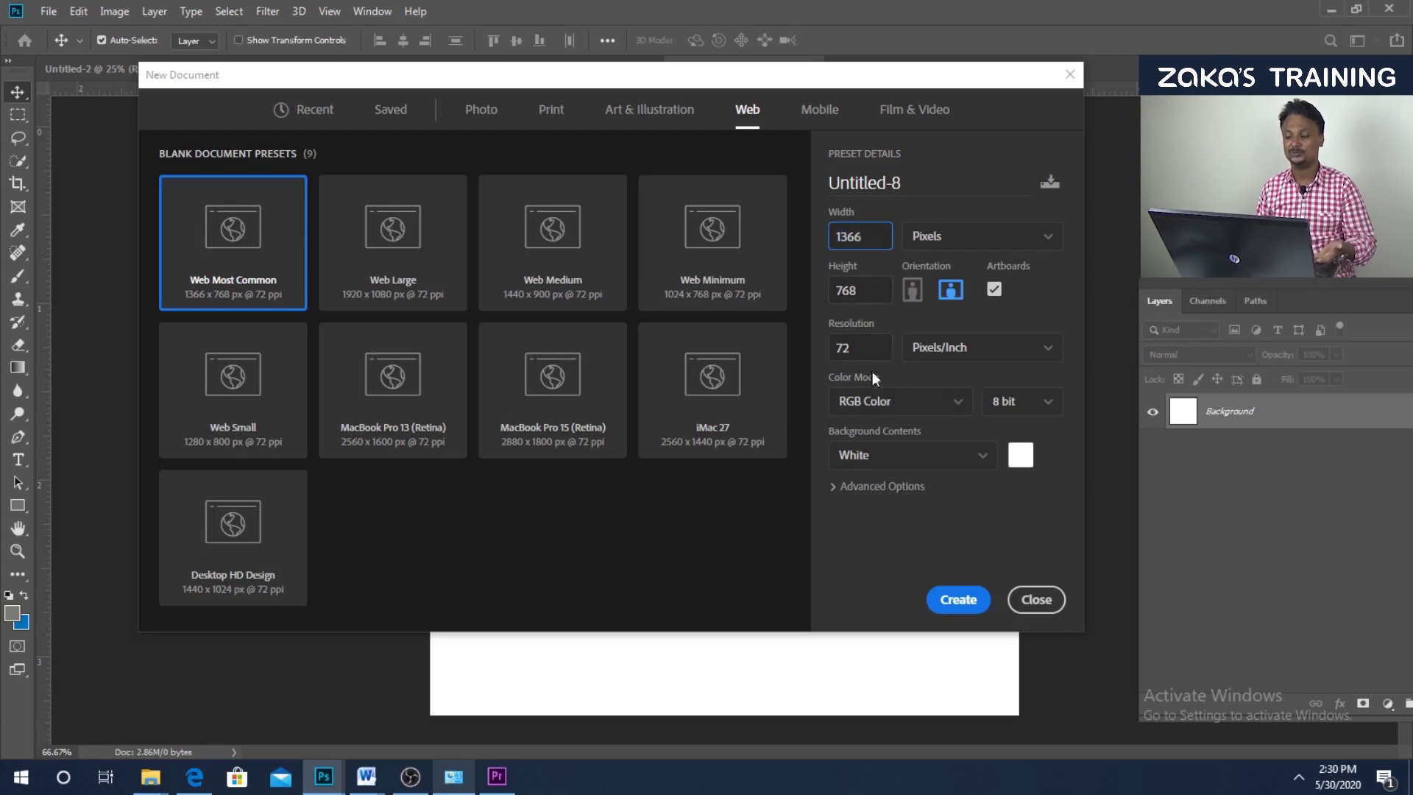
click(543, 265)
click(426, 252)
click(276, 252)
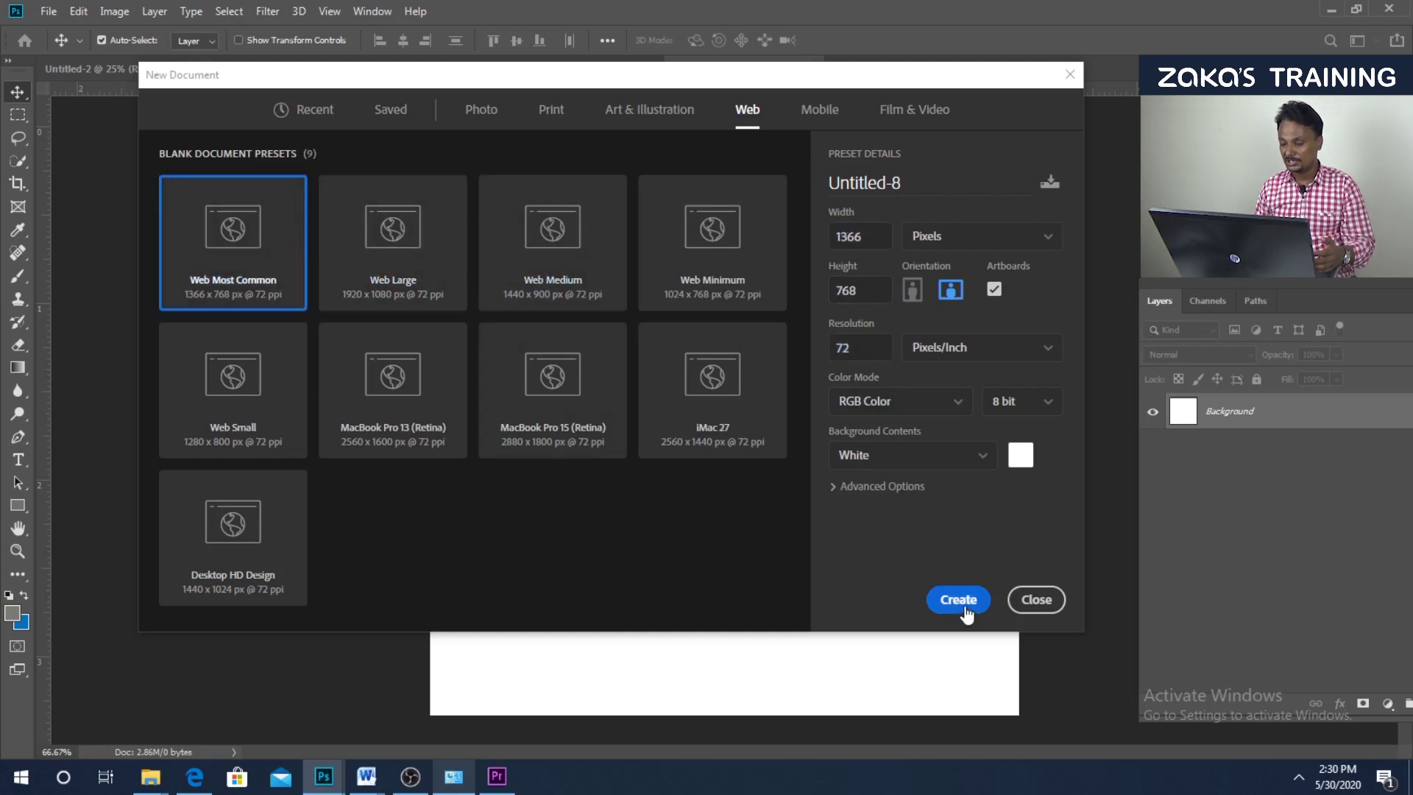
click(961, 602)
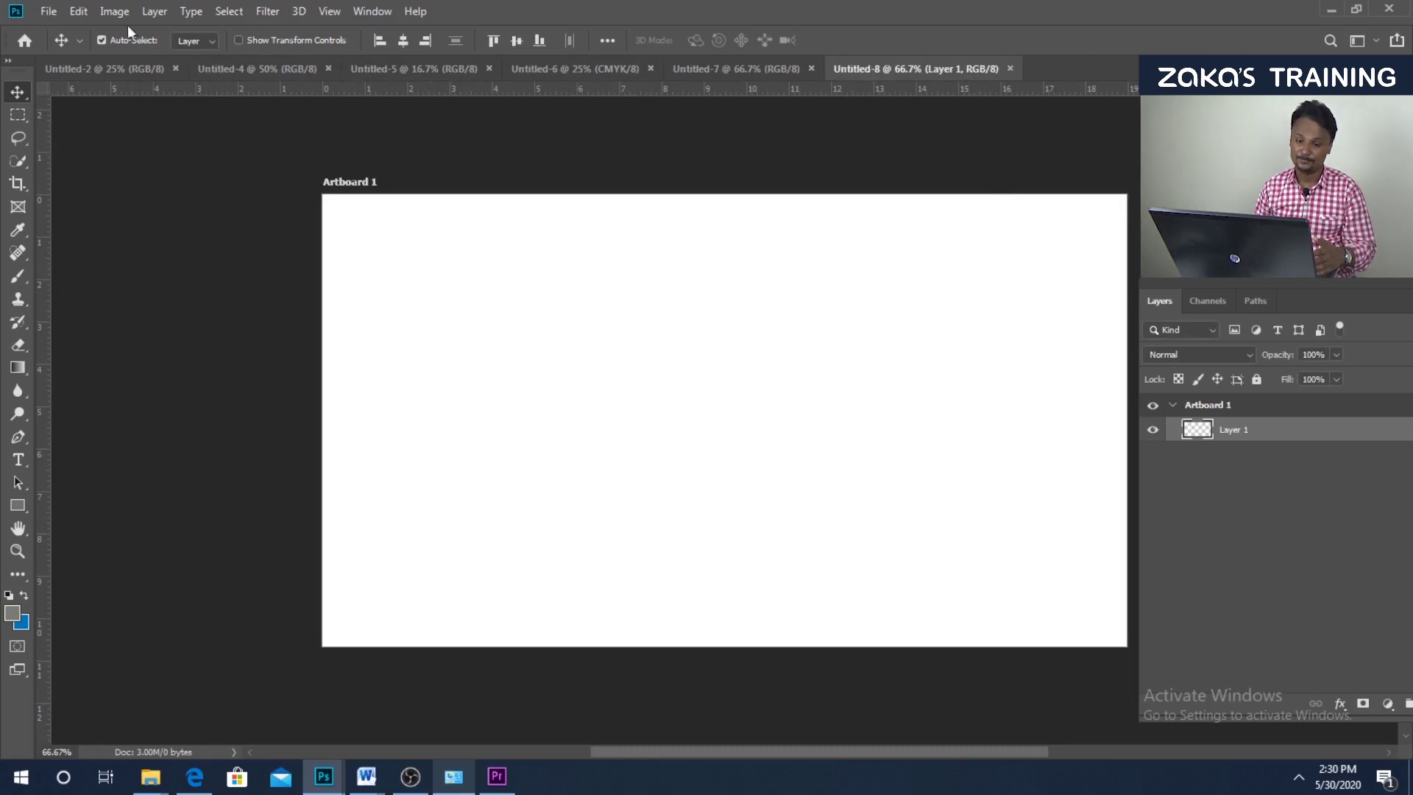
click(52, 11)
Create a 750 × 1334 px iPhone 8/7/6 artboard document from the Mobile presets
click(65, 33)
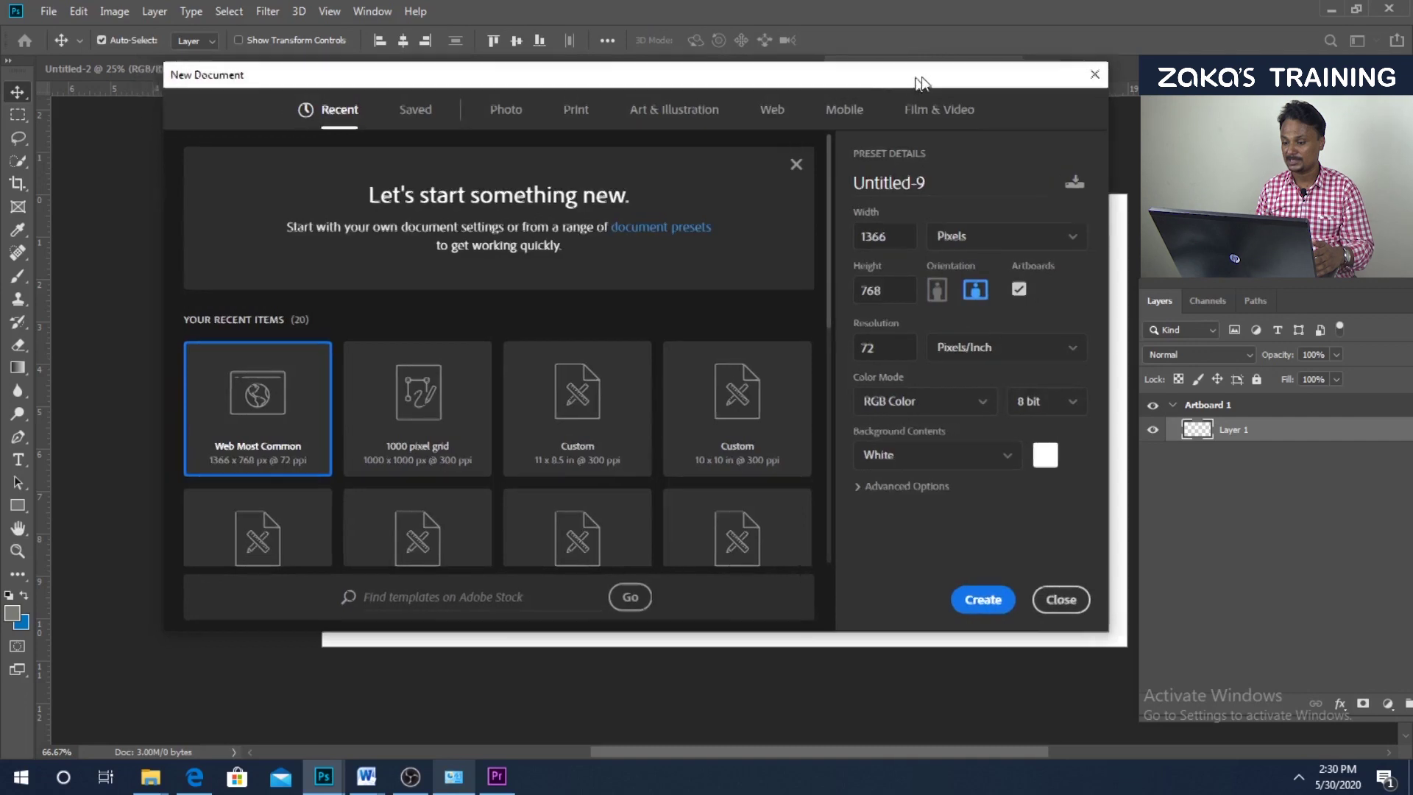
click(859, 103)
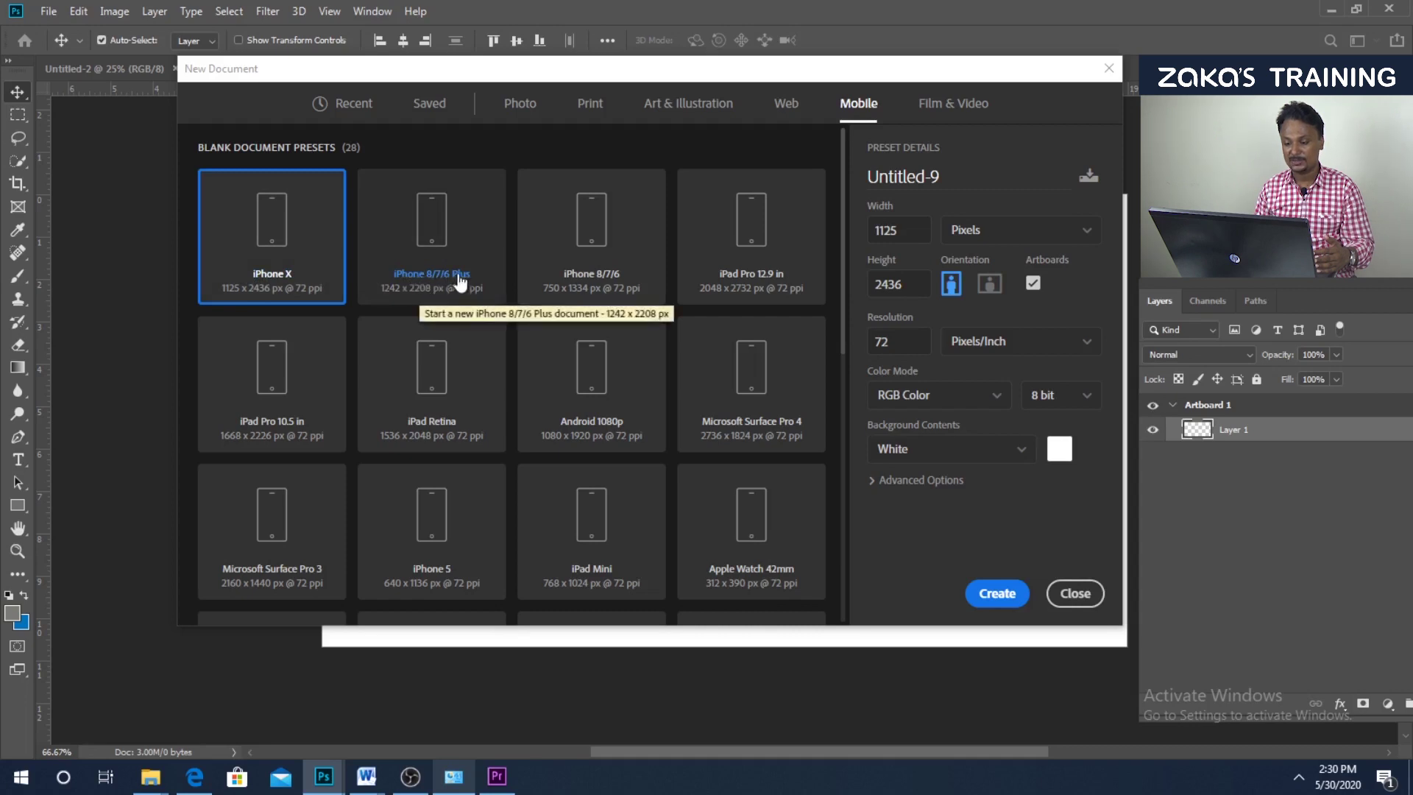
mouse_move(844, 246)
mouse_down()
mouse_move(862, 480)
mouse_move(868, 219)
mouse_up()
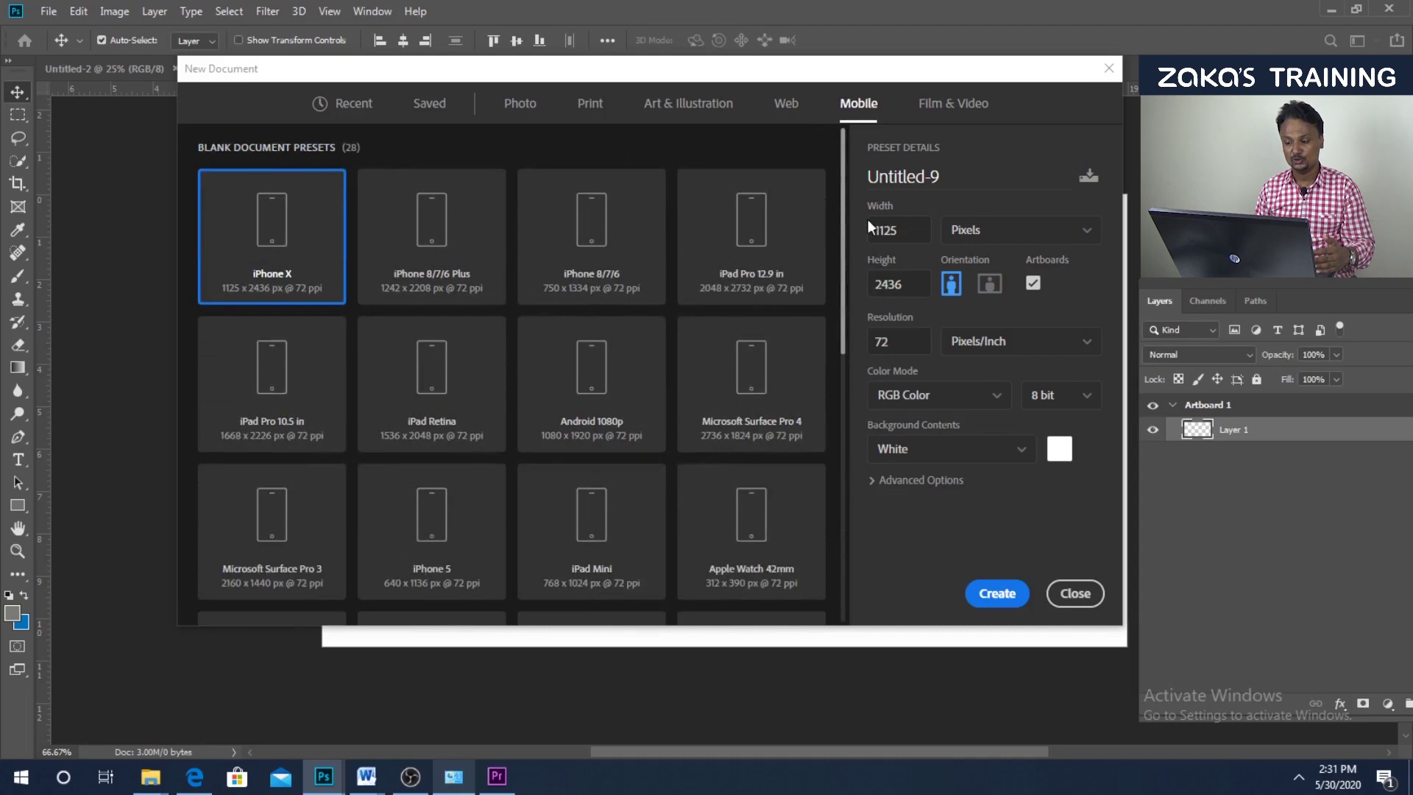
click(582, 247)
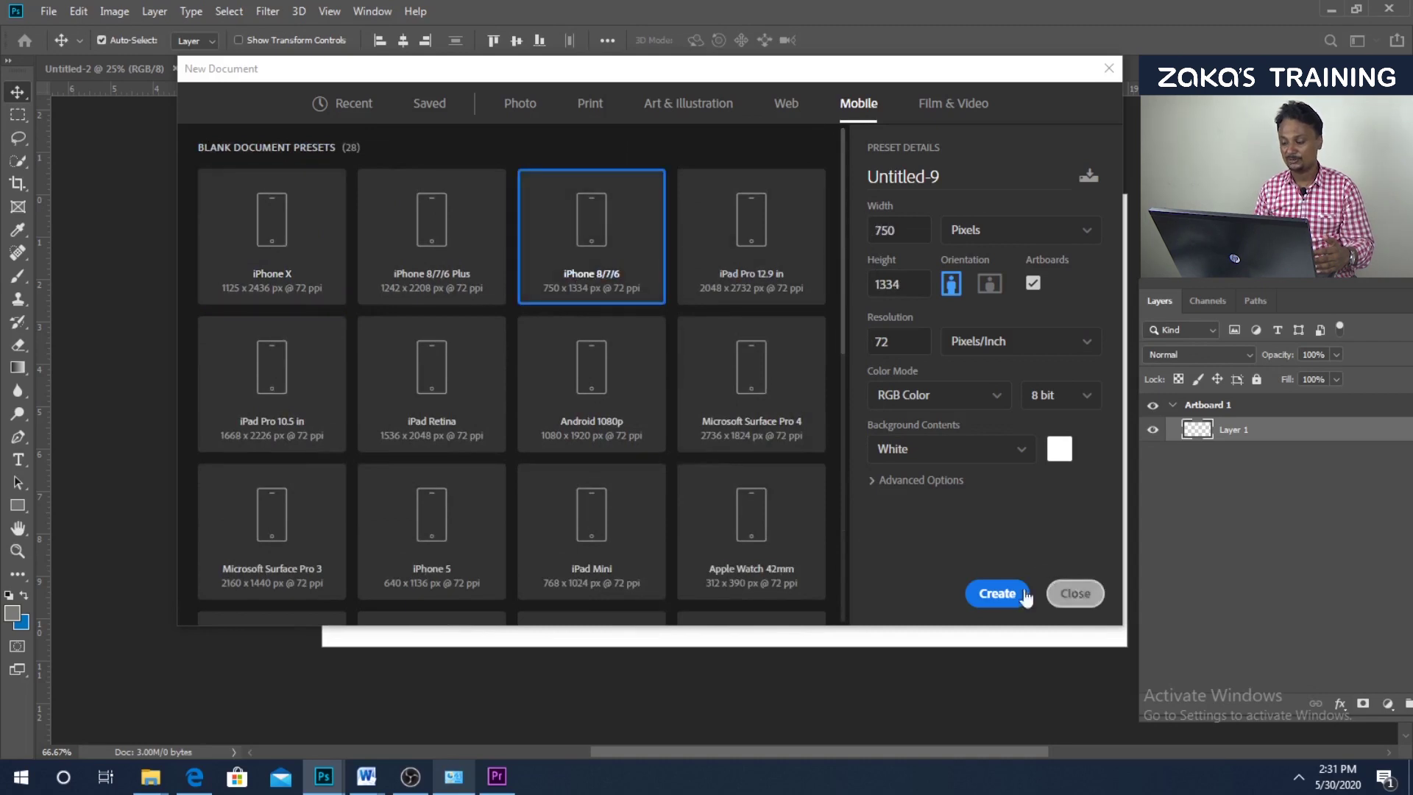
click(1011, 593)
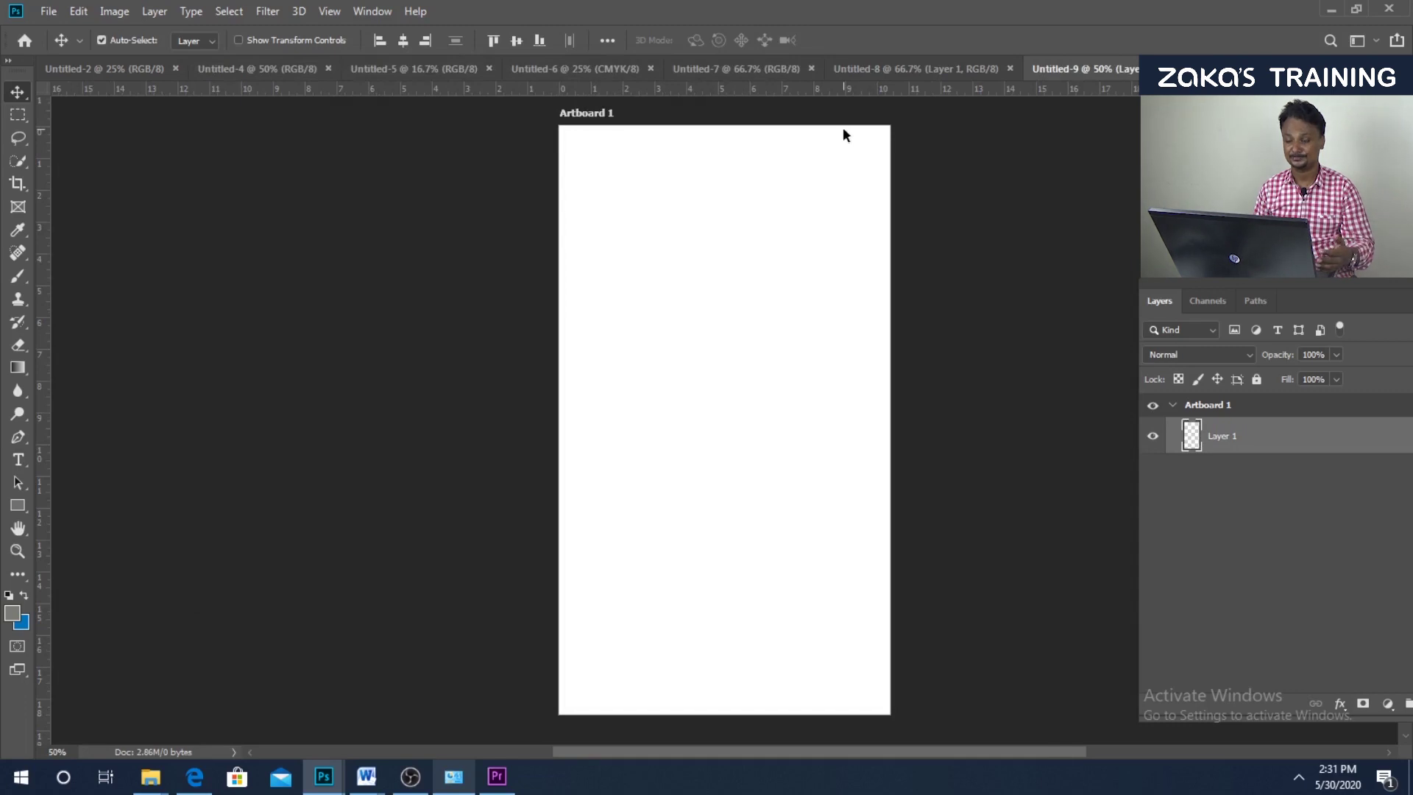
click(45, 12)
Create a 1920 × 1080 HDTV 1080p document with guides from the Film & Video presets
click(171, 34)
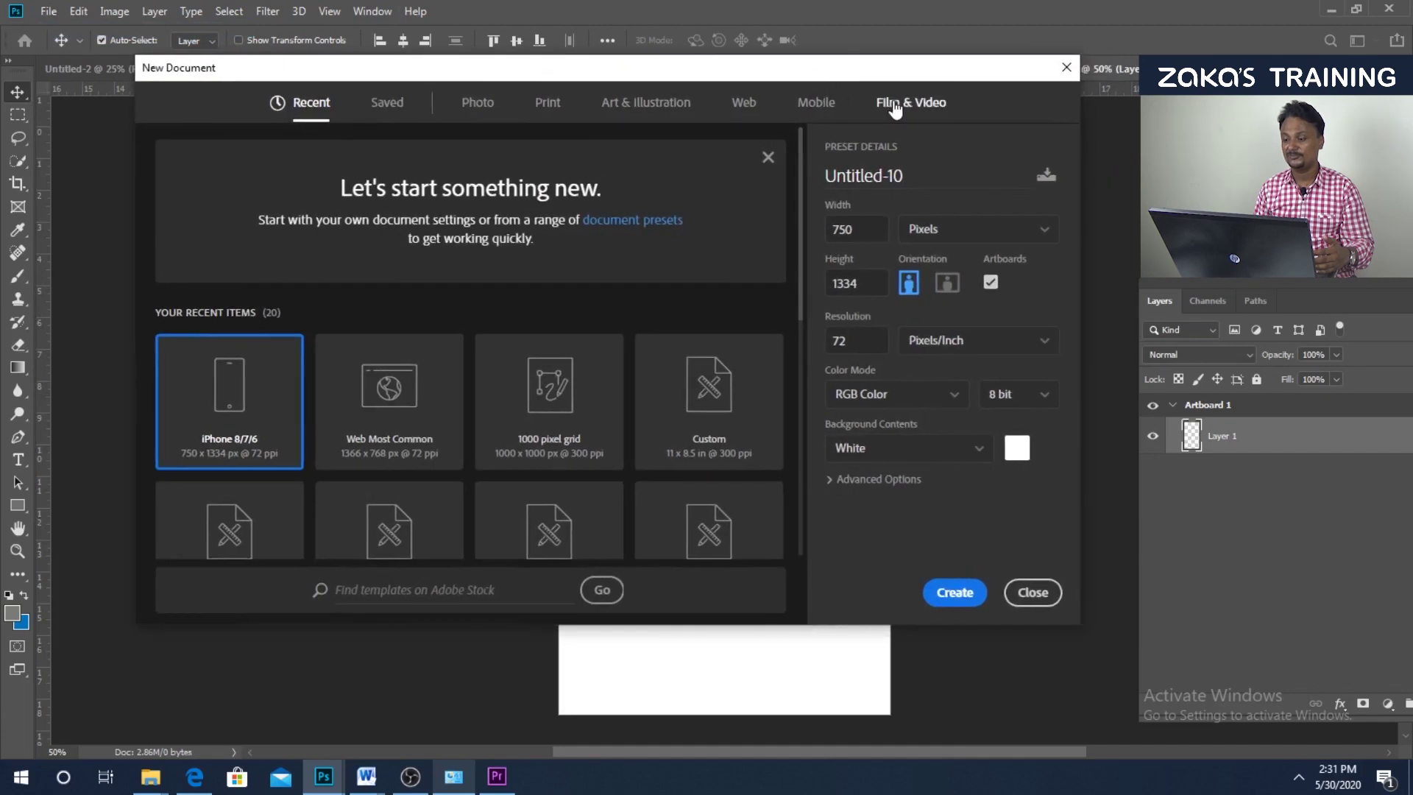
click(895, 110)
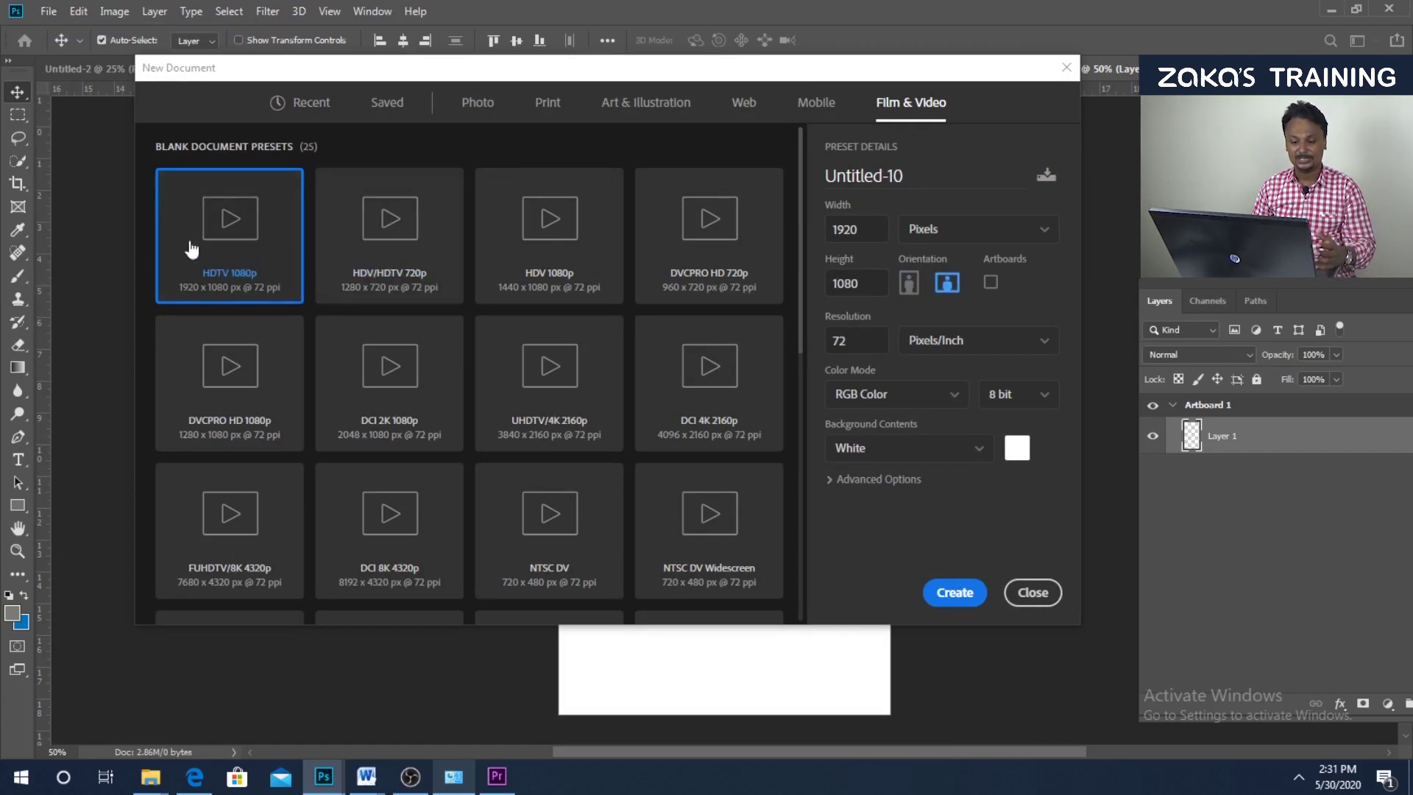
mouse_move(803, 258)
mouse_down()
mouse_move(806, 466)
mouse_move(793, 237)
mouse_up()
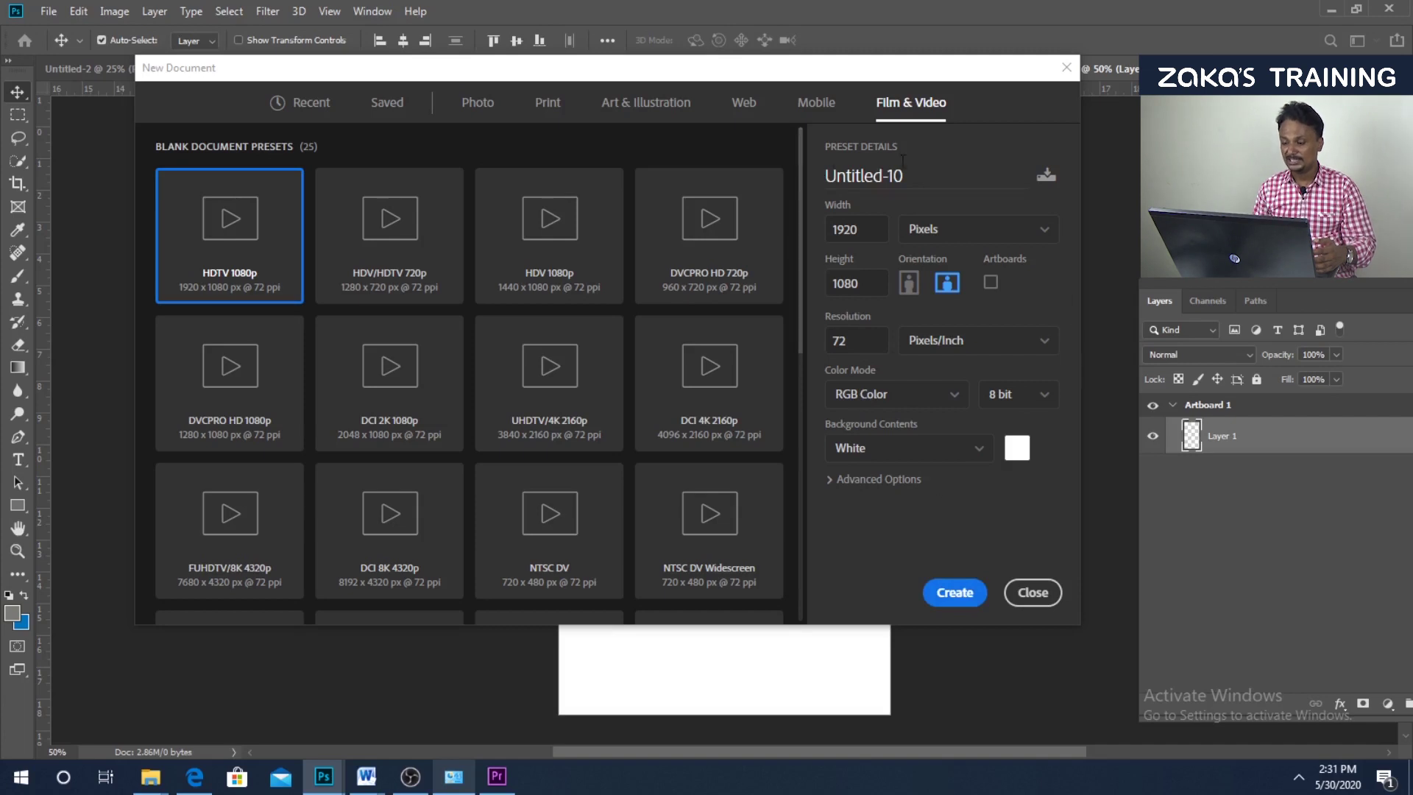
click(962, 594)
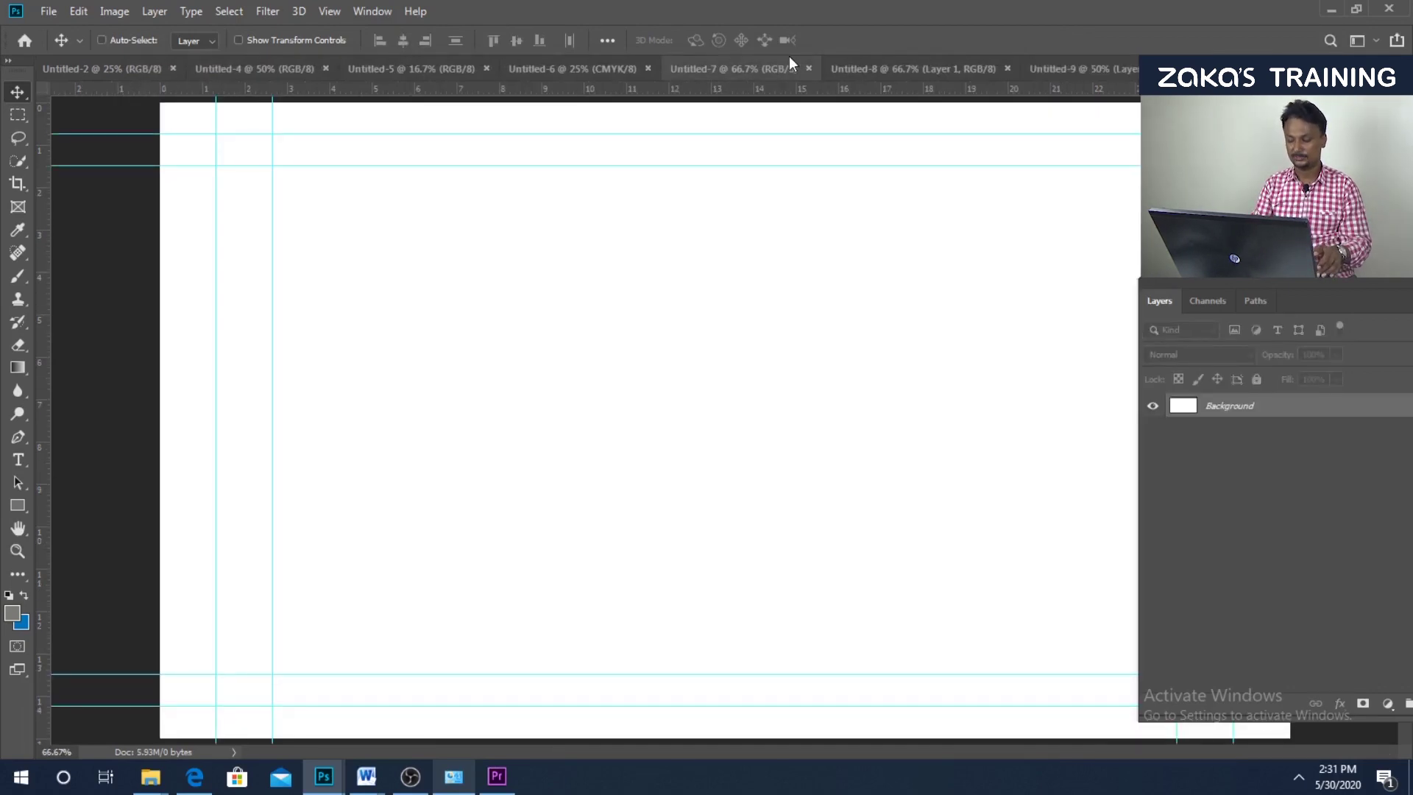
Zoom out, hide and restore the panels, then switch to the Untitled-8 artboard document
key(ctrl+minus)
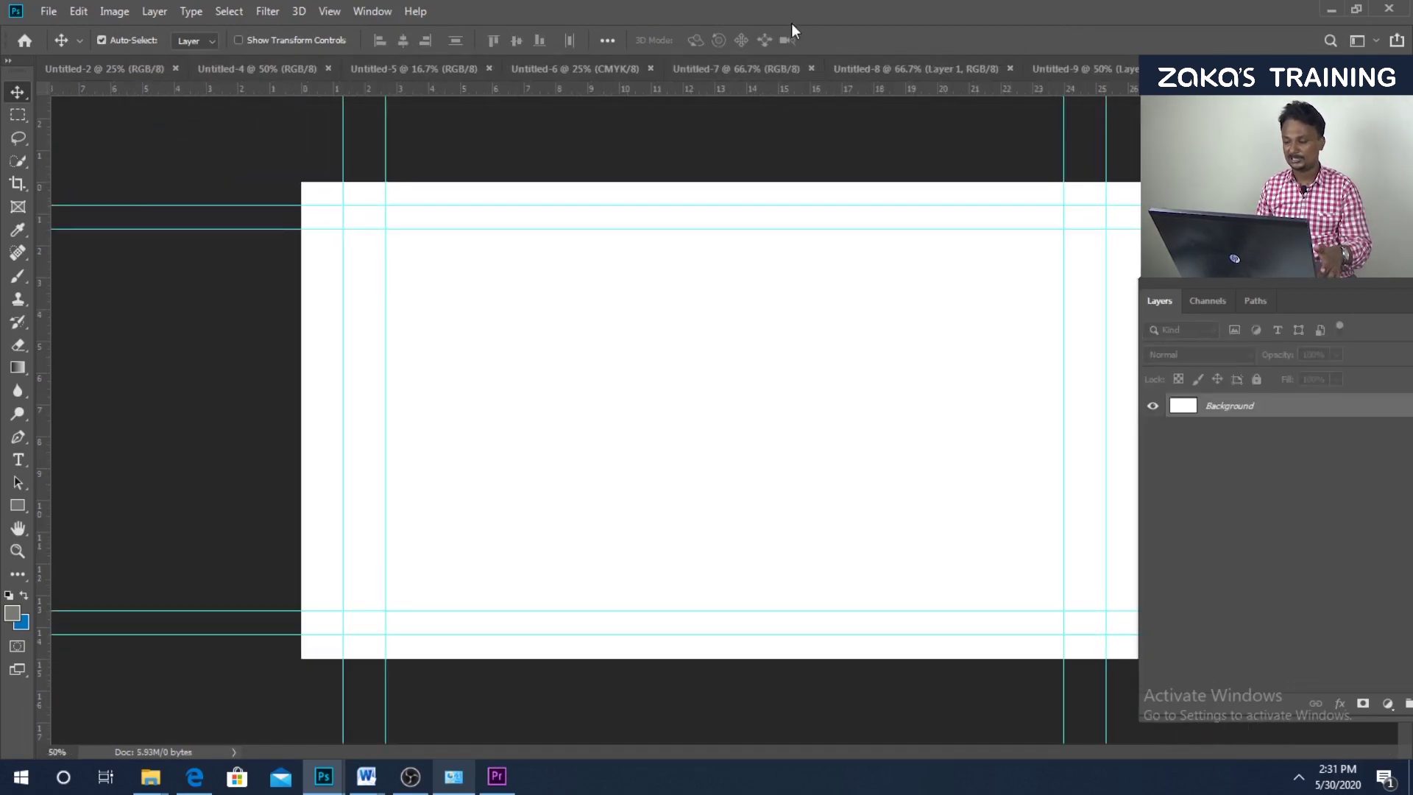
key(Tab)
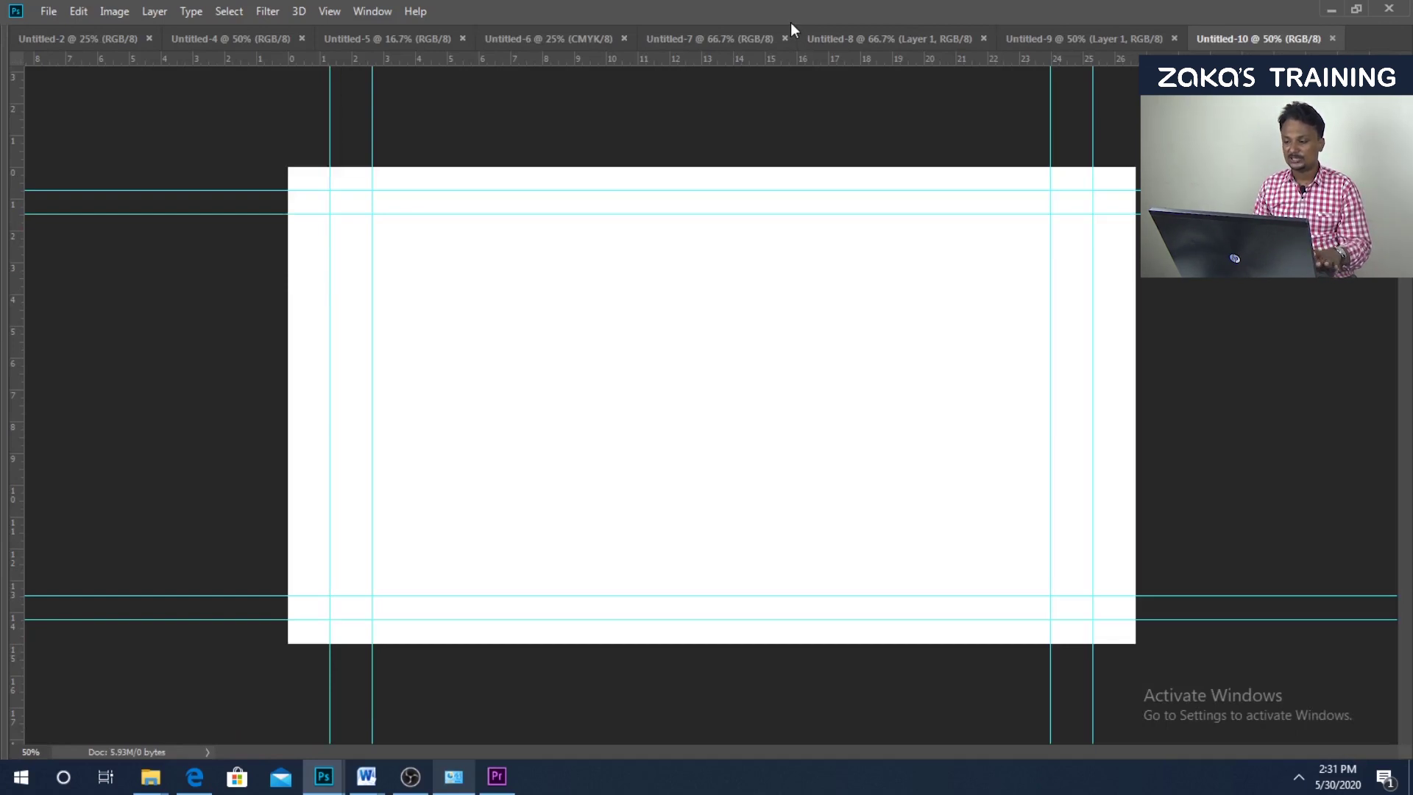
key(Tab)
key(ctrl+shift+Tab)
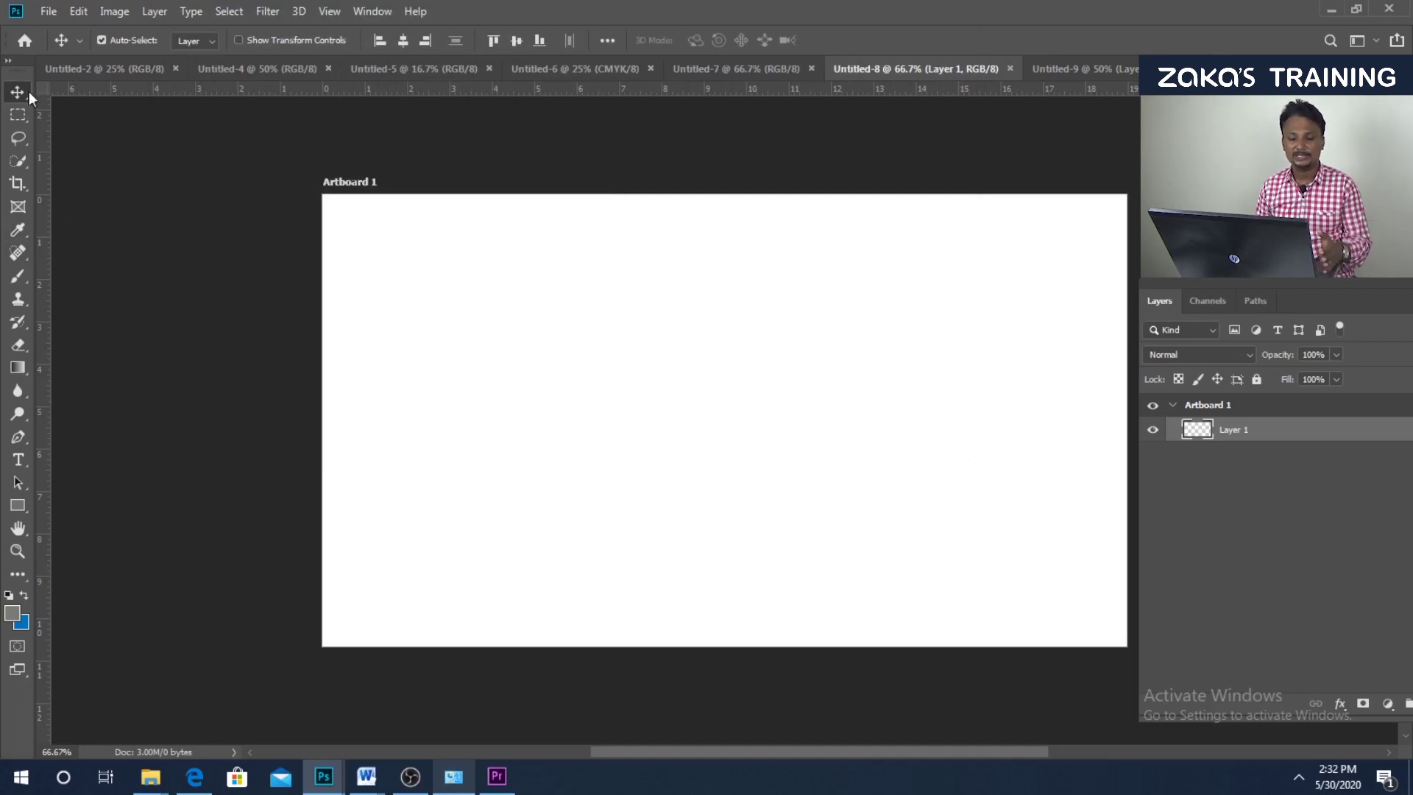
Open the white car photo from the Picture folder on Local Disk (E:)
click(44, 11)
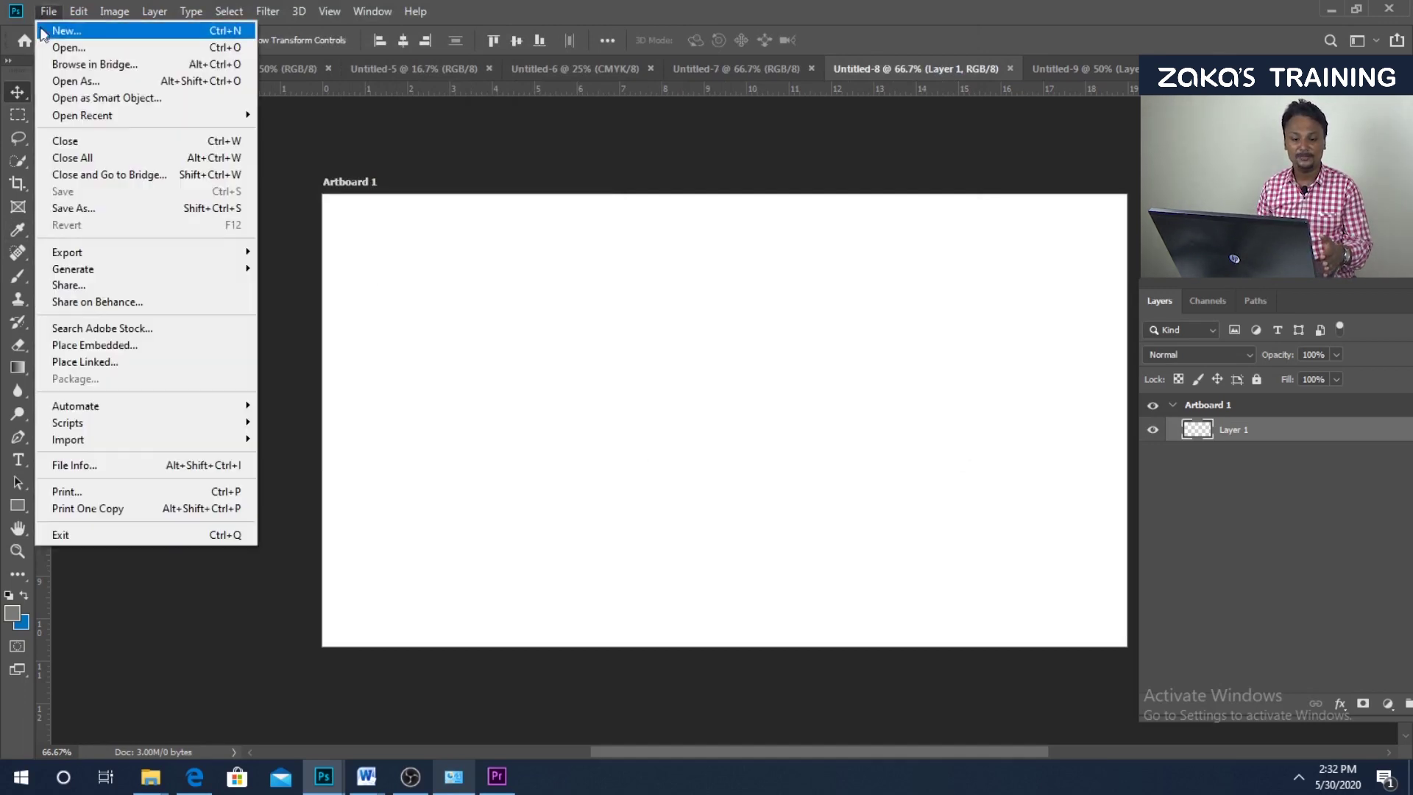
click(100, 46)
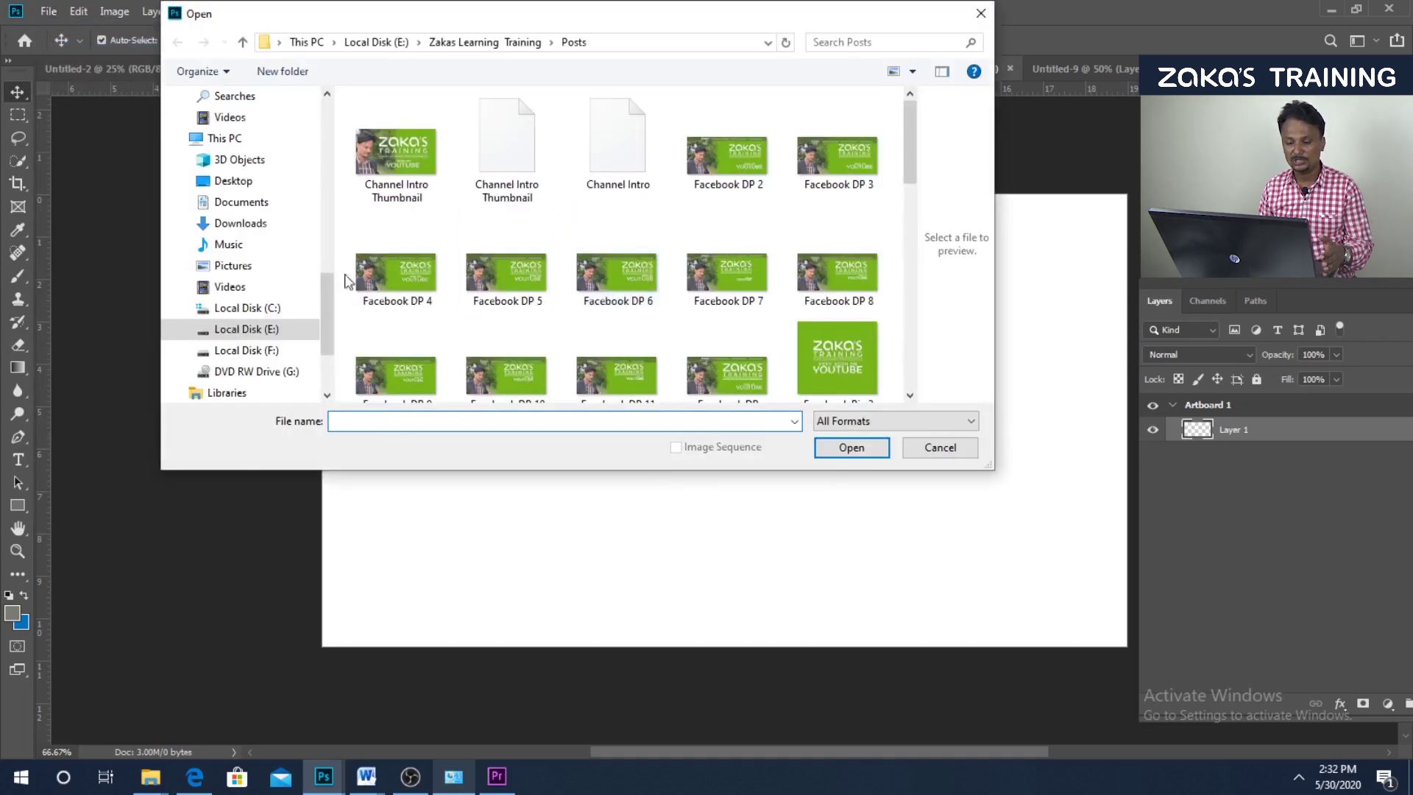
click(250, 330)
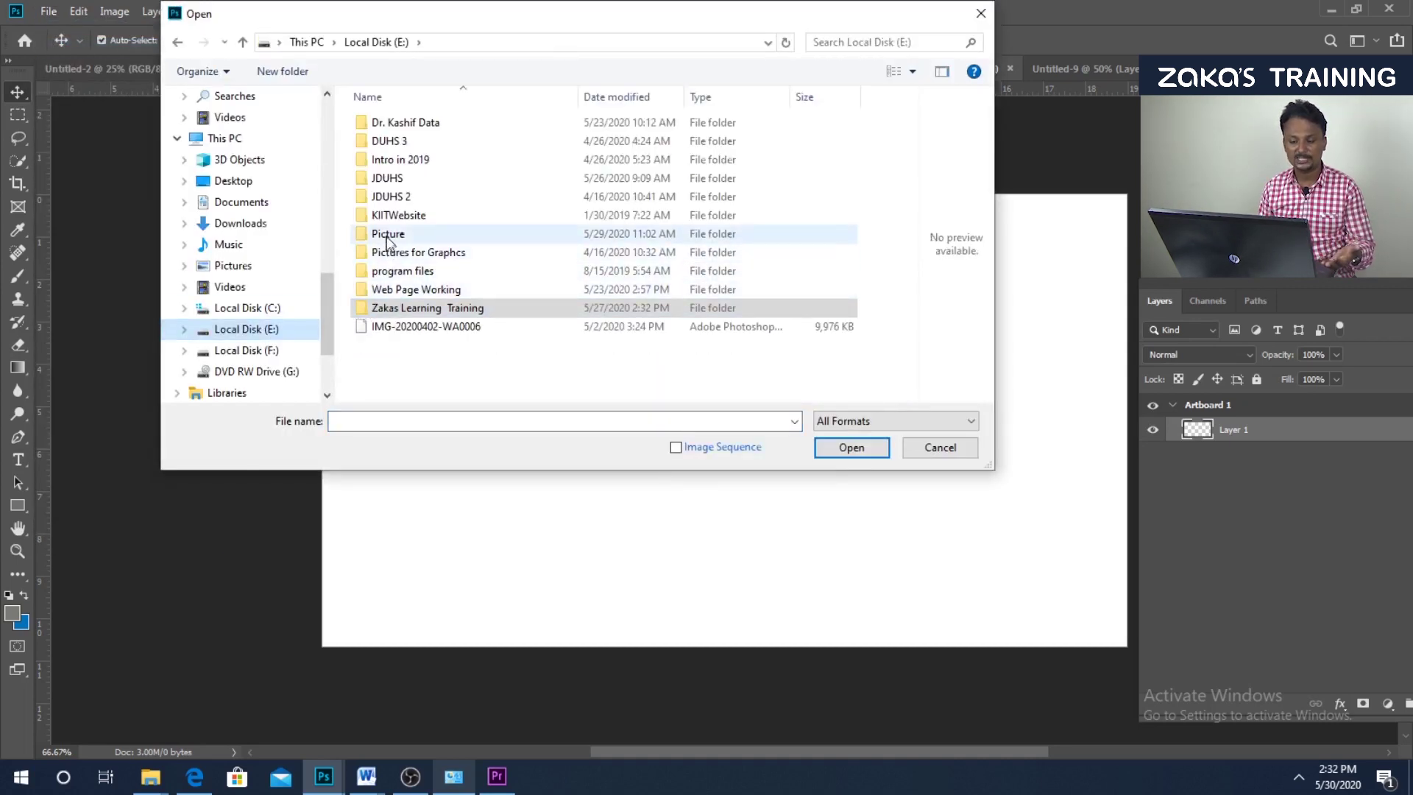
double_click(388, 236)
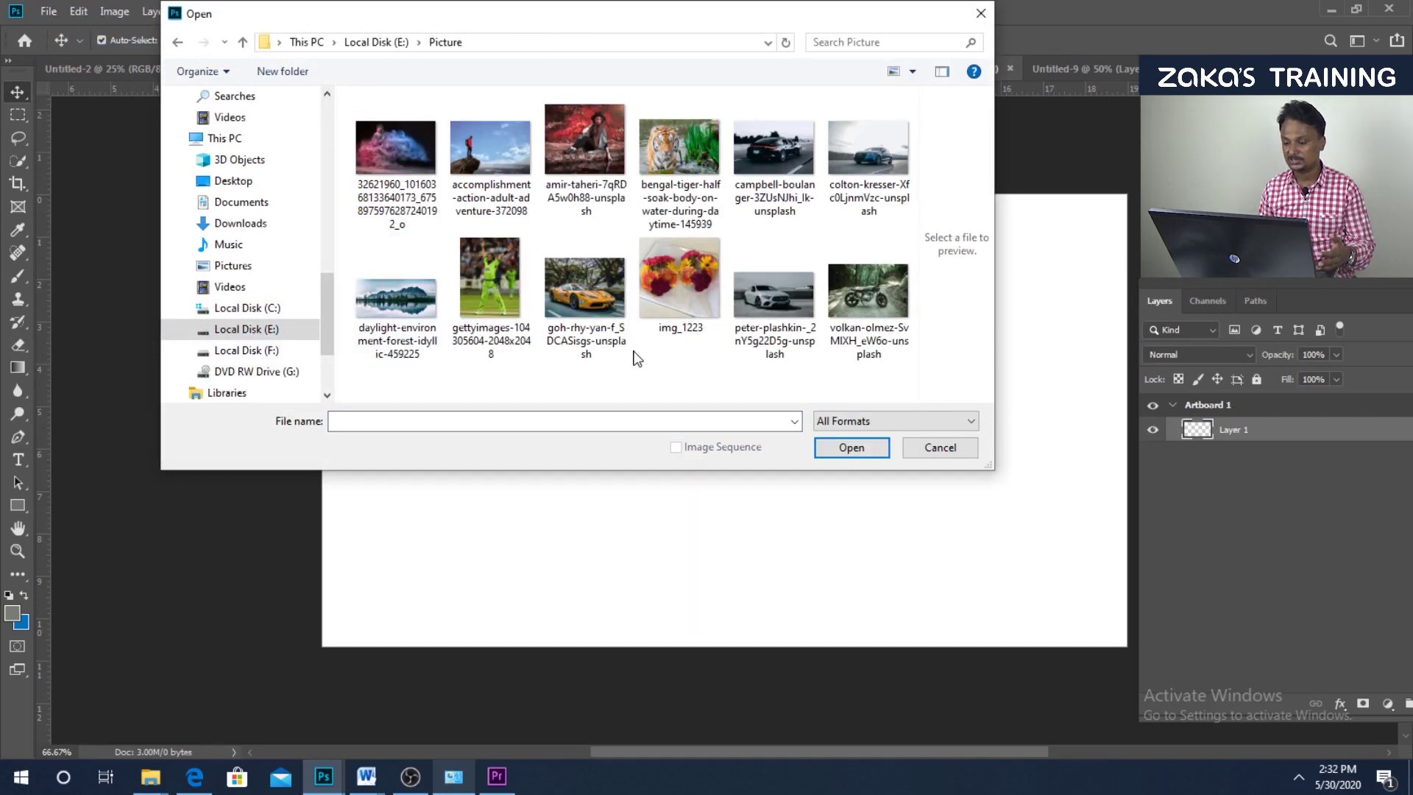
double_click(753, 299)
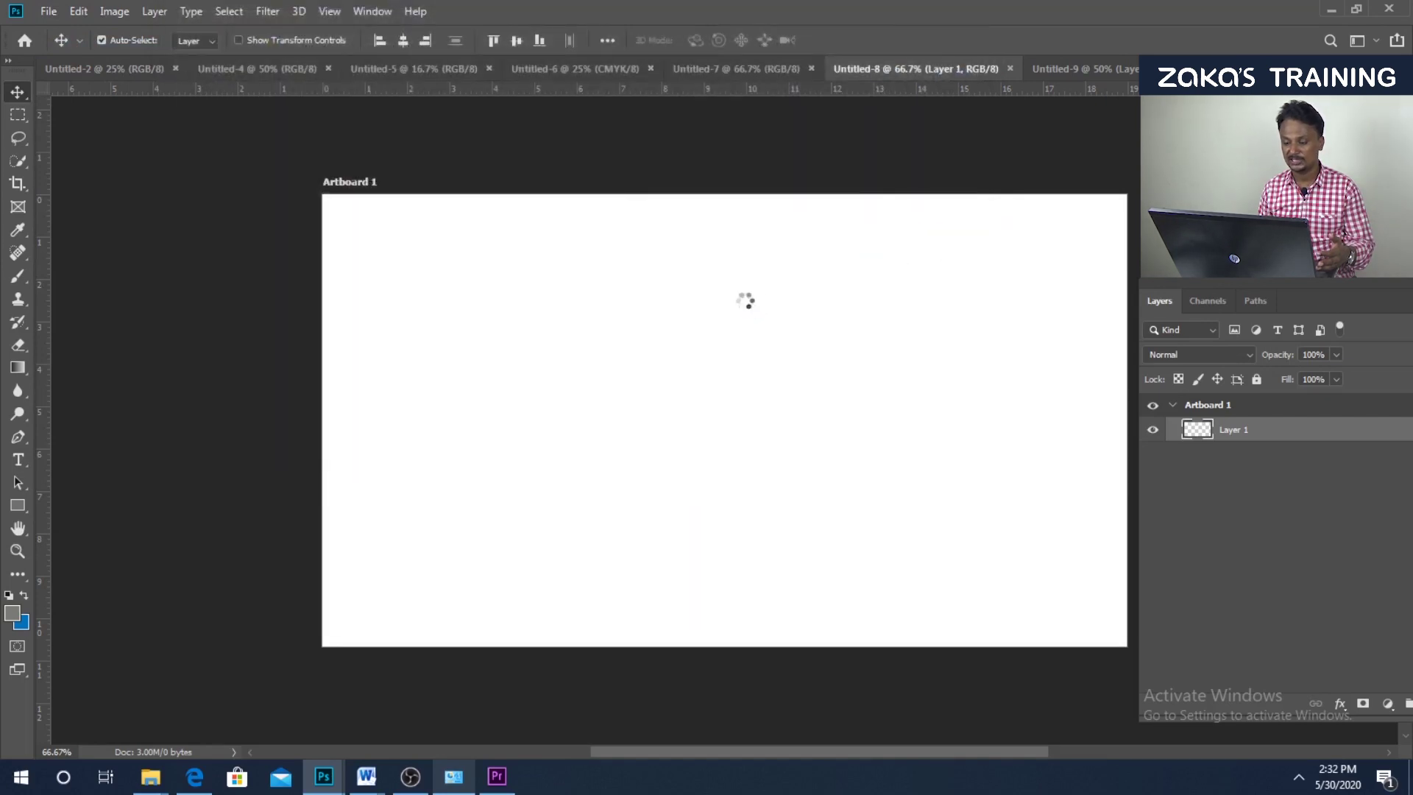